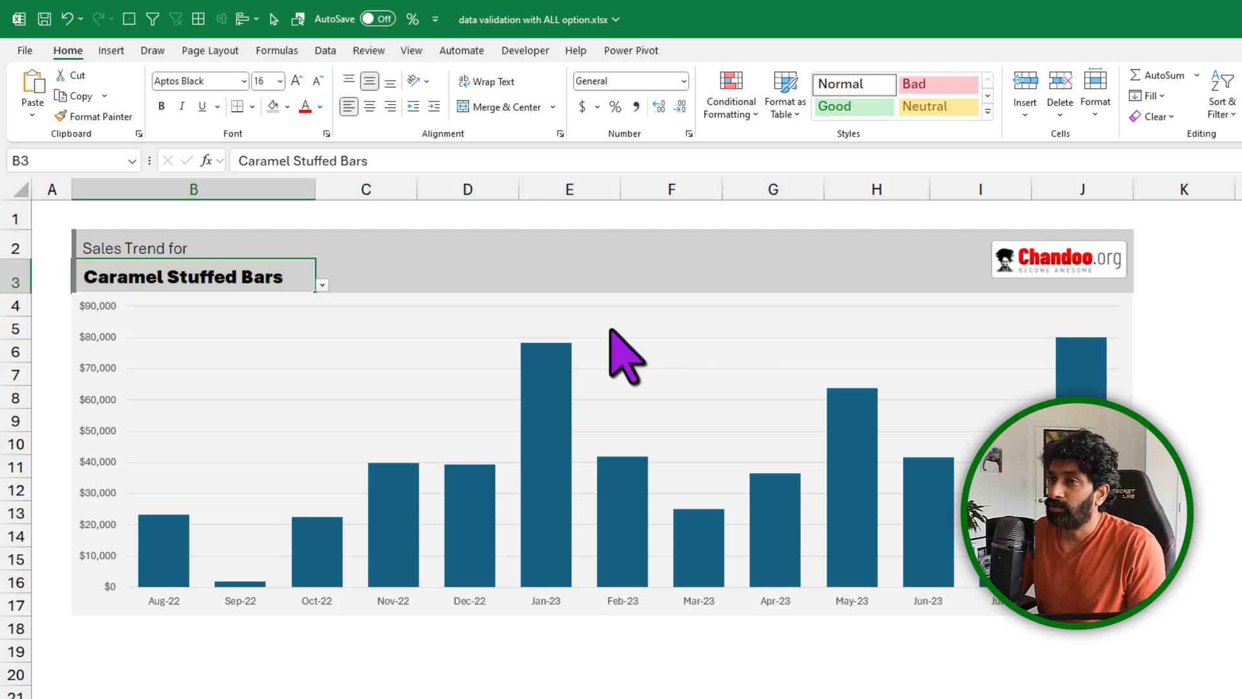
# Switch the sales trend chart's product selector in B3 to (ALL).
pyautogui.click(322, 285)
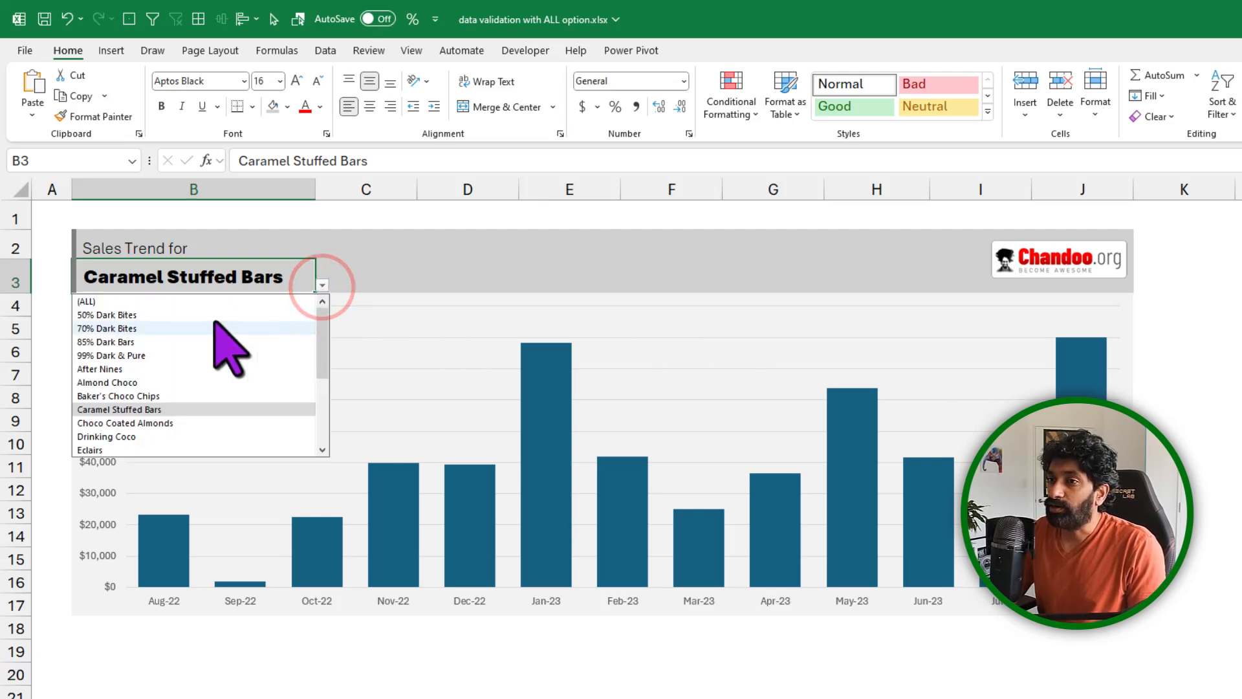
pyautogui.click(83, 303)
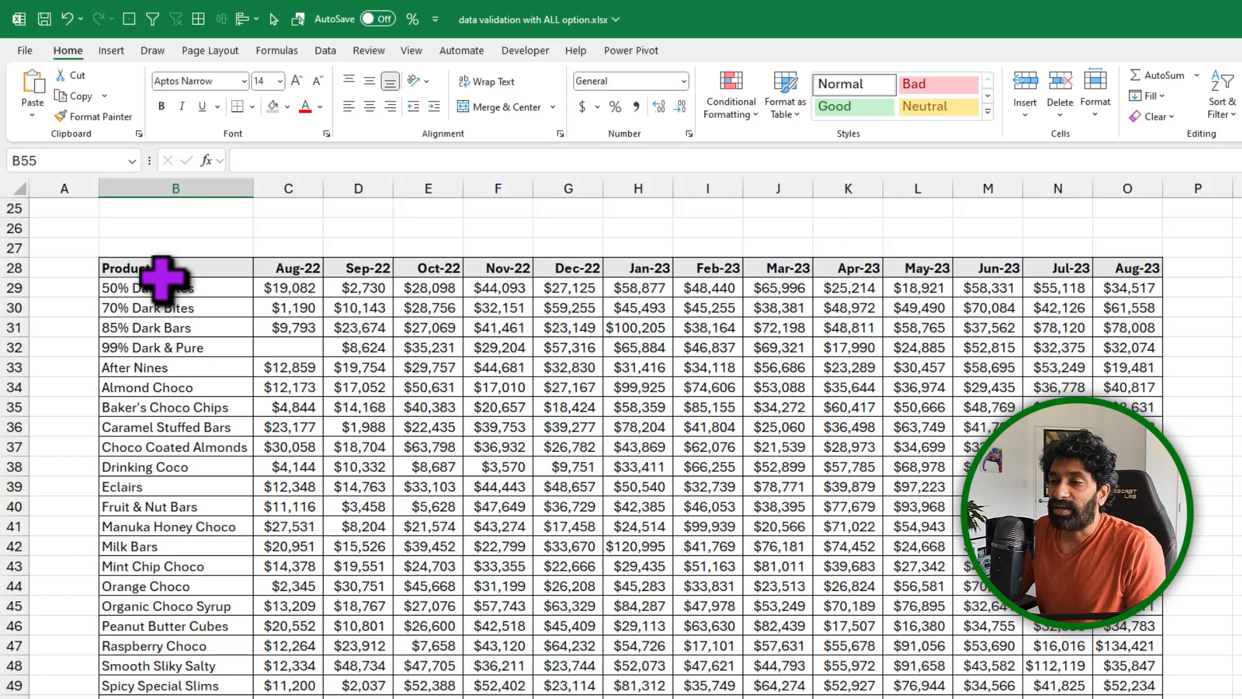
# On the REDO sheet, add the heading "selection list" in Q28, beside the product sales table.
pyautogui.moveTo(166, 277); pyautogui.dragTo(210, 698)
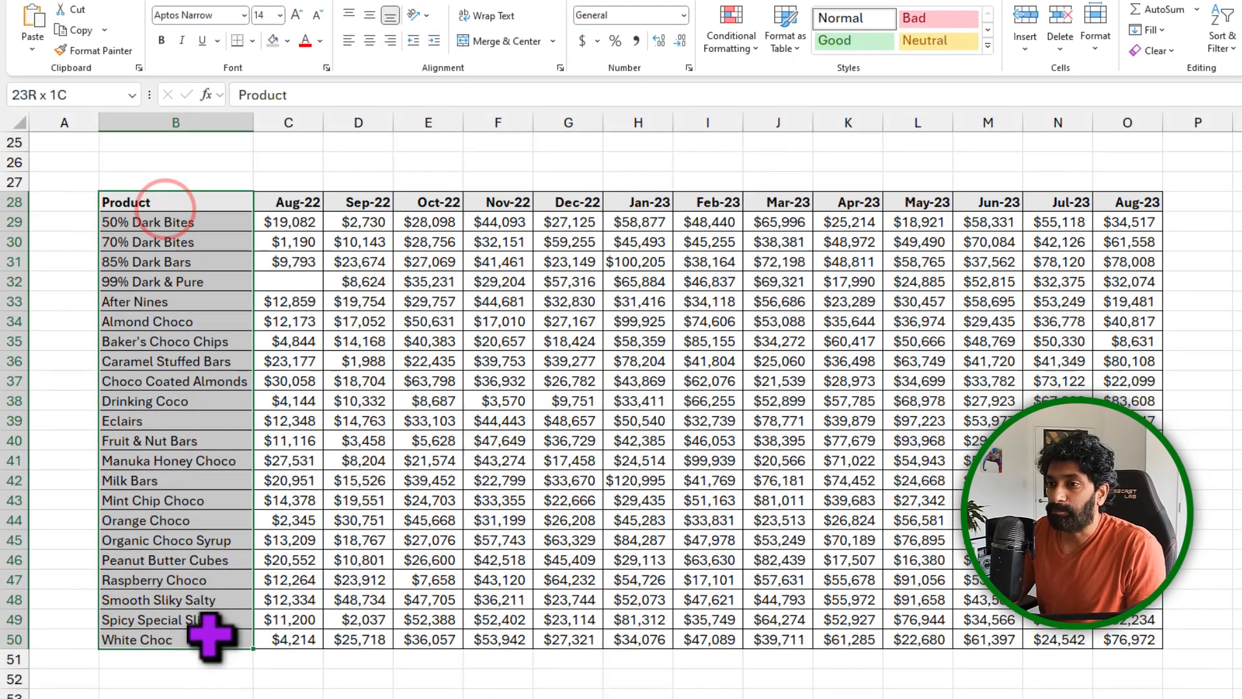
pyautogui.moveTo(181, 245); pyautogui.dragTo(162, 662)
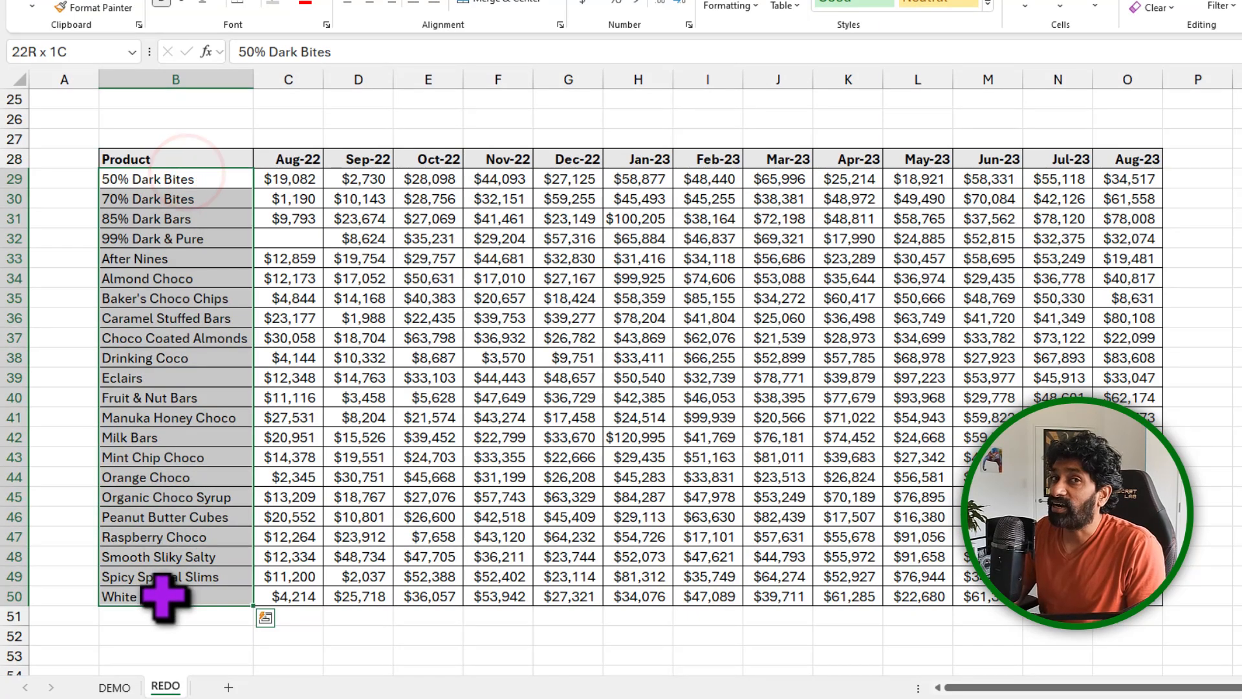
pyautogui.click(1077, 178)
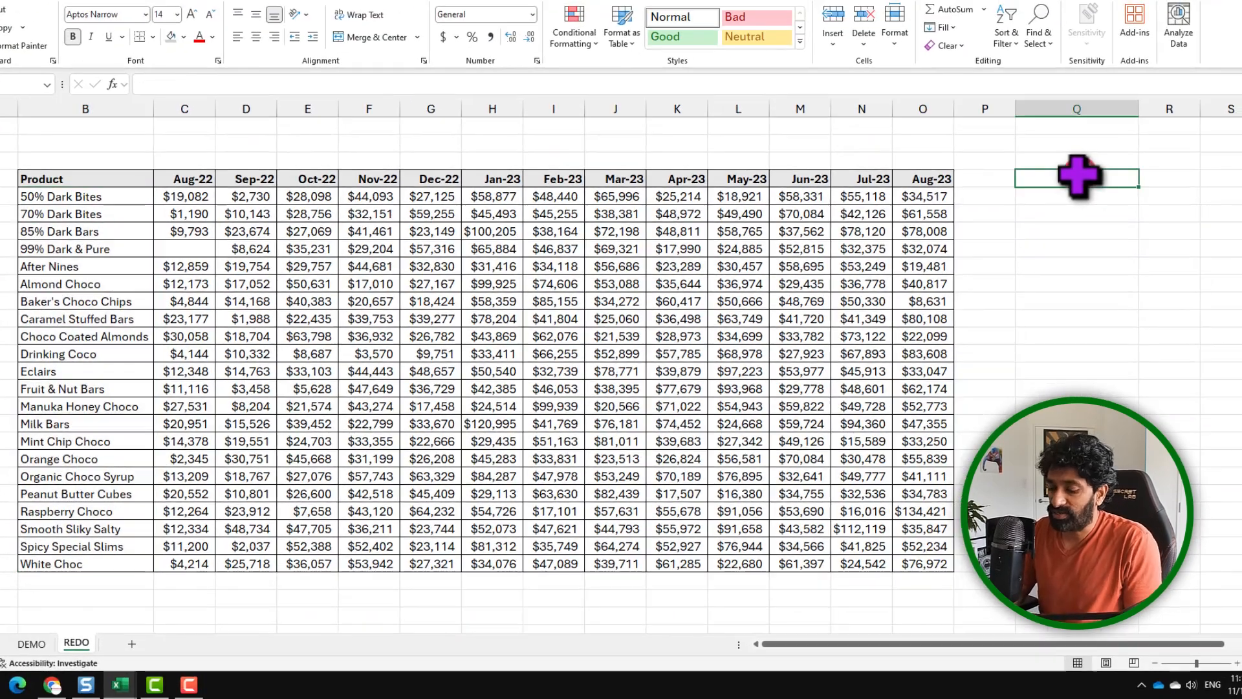
pyautogui.write('sele')
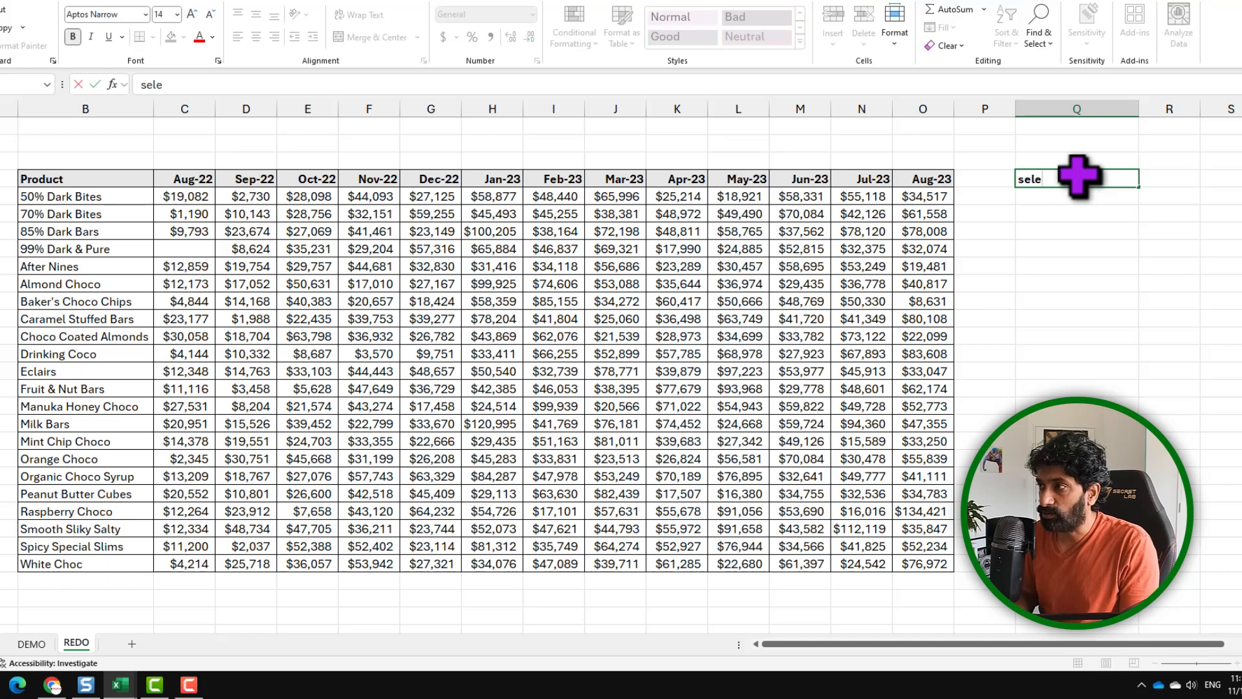
pyautogui.write('ction list')
pyautogui.press('Return')
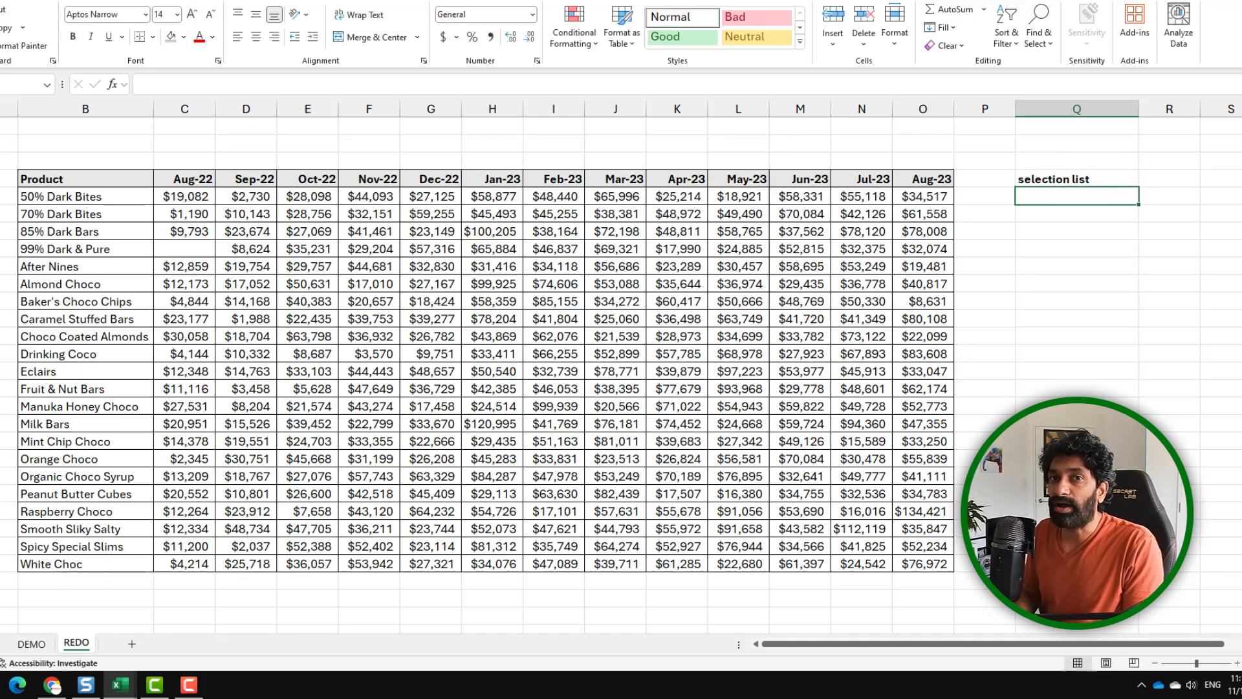
# Build the product list headed by (ALL) in Q29 with the formula =VSTACK("(ALL)",B29:B50).
pyautogui.write('=vs')
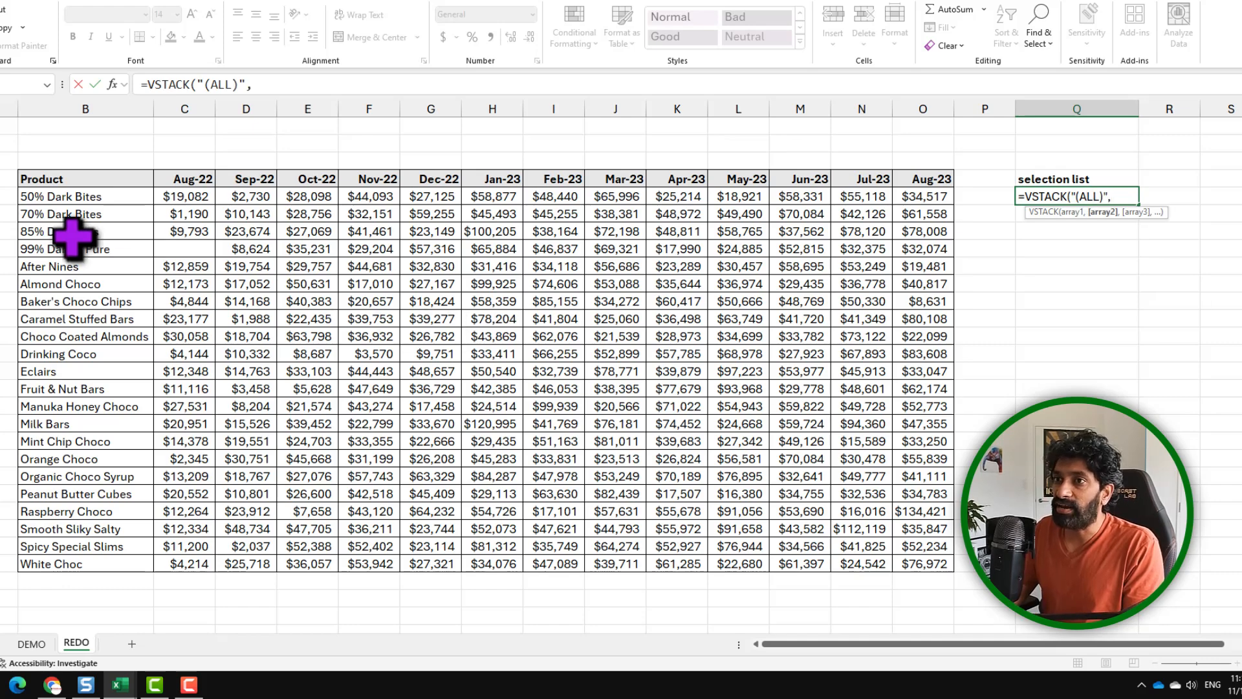
pyautogui.moveTo(79, 196); pyautogui.dragTo(83, 564)
pyautogui.write(')')
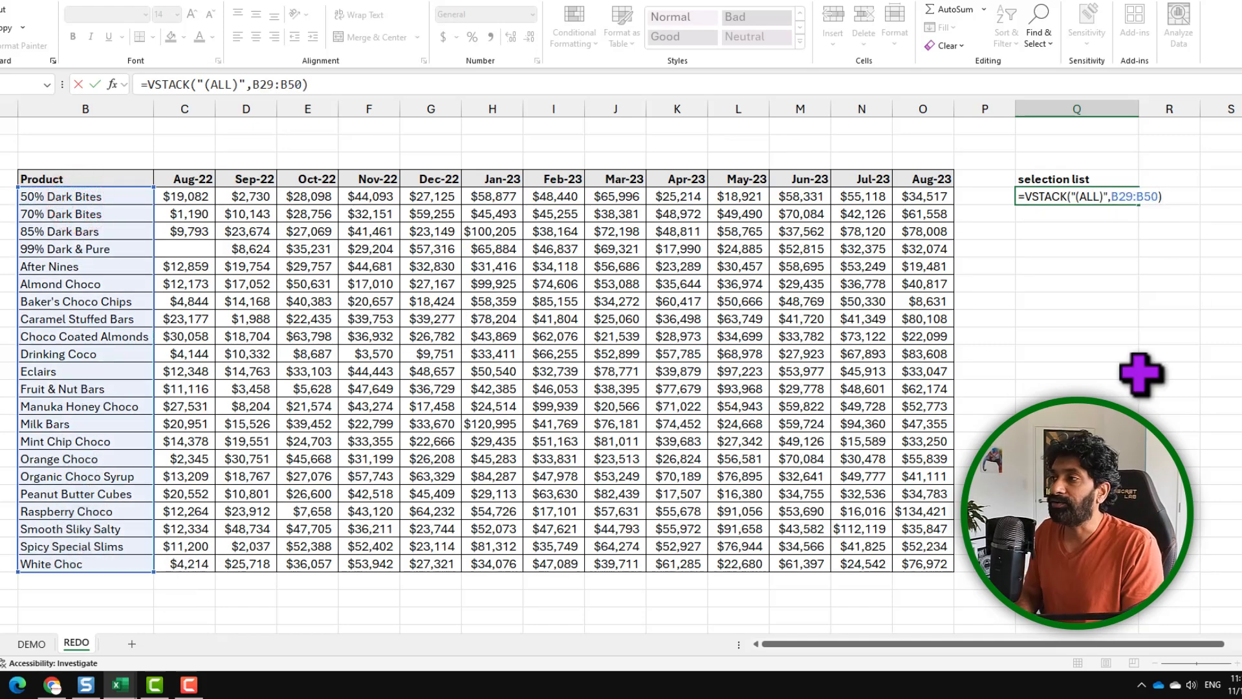
pyautogui.press('Return')
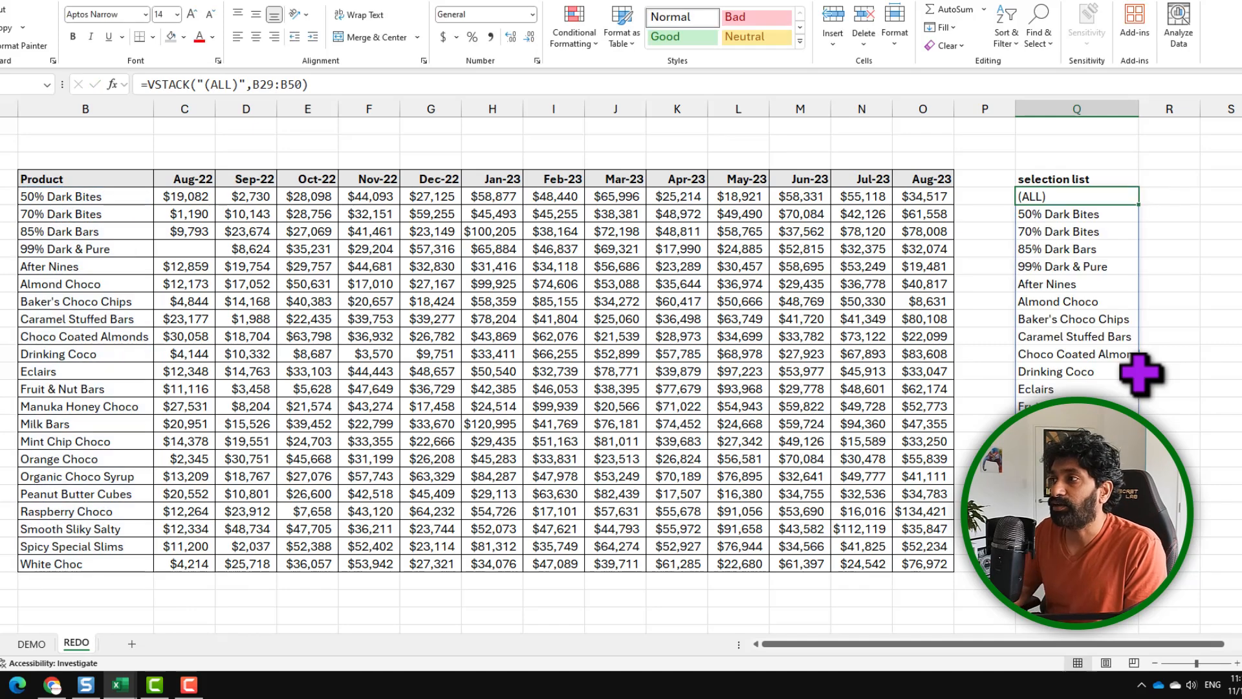
pyautogui.moveTo(1063, 192); pyautogui.dragTo(1054, 490)
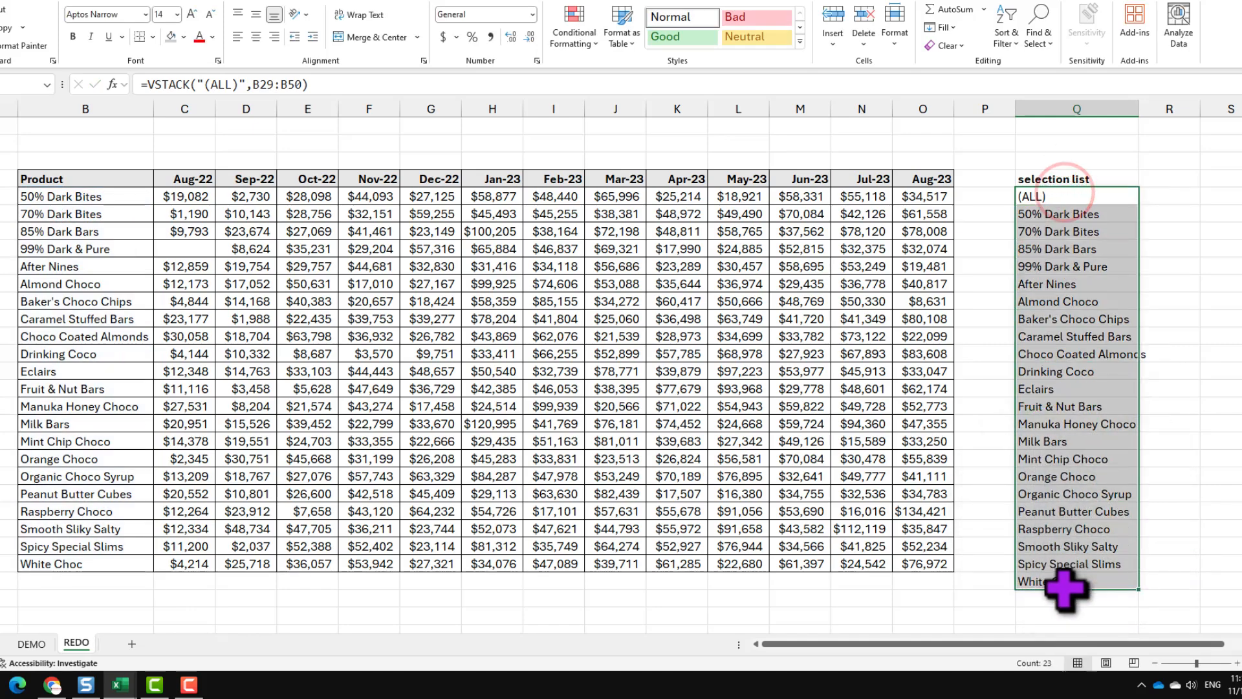
pyautogui.click(1046, 196)
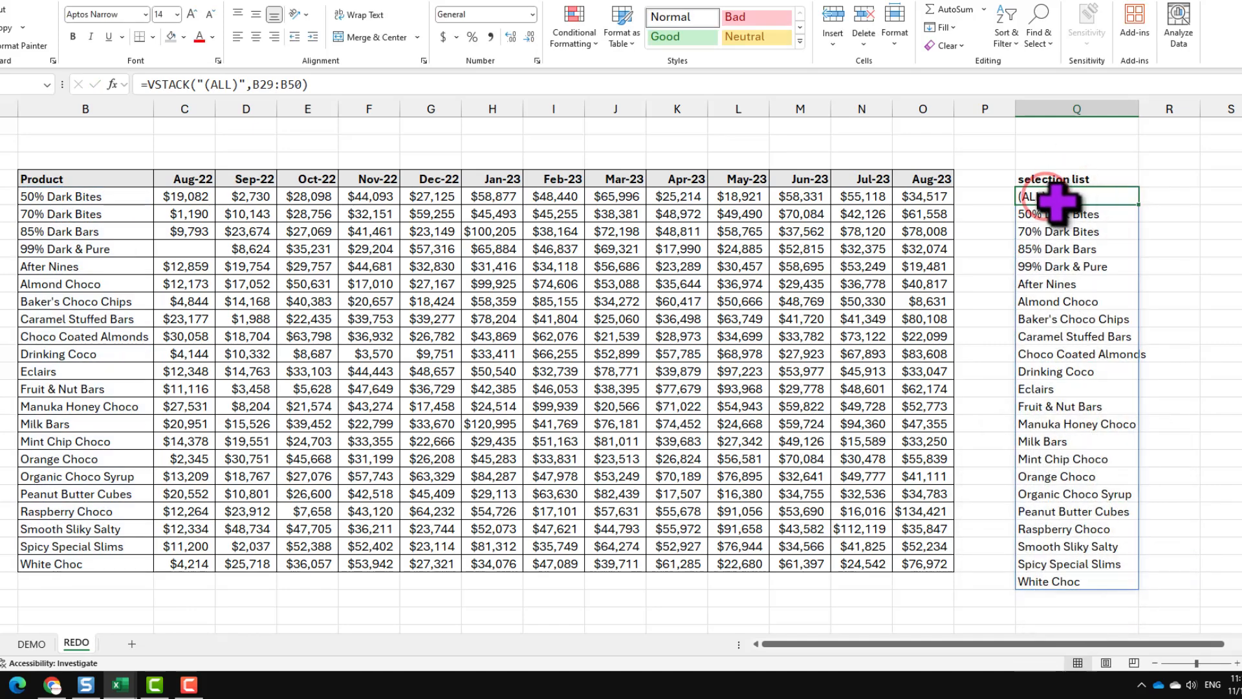
pyautogui.moveTo(1057, 213); pyautogui.dragTo(1084, 492)
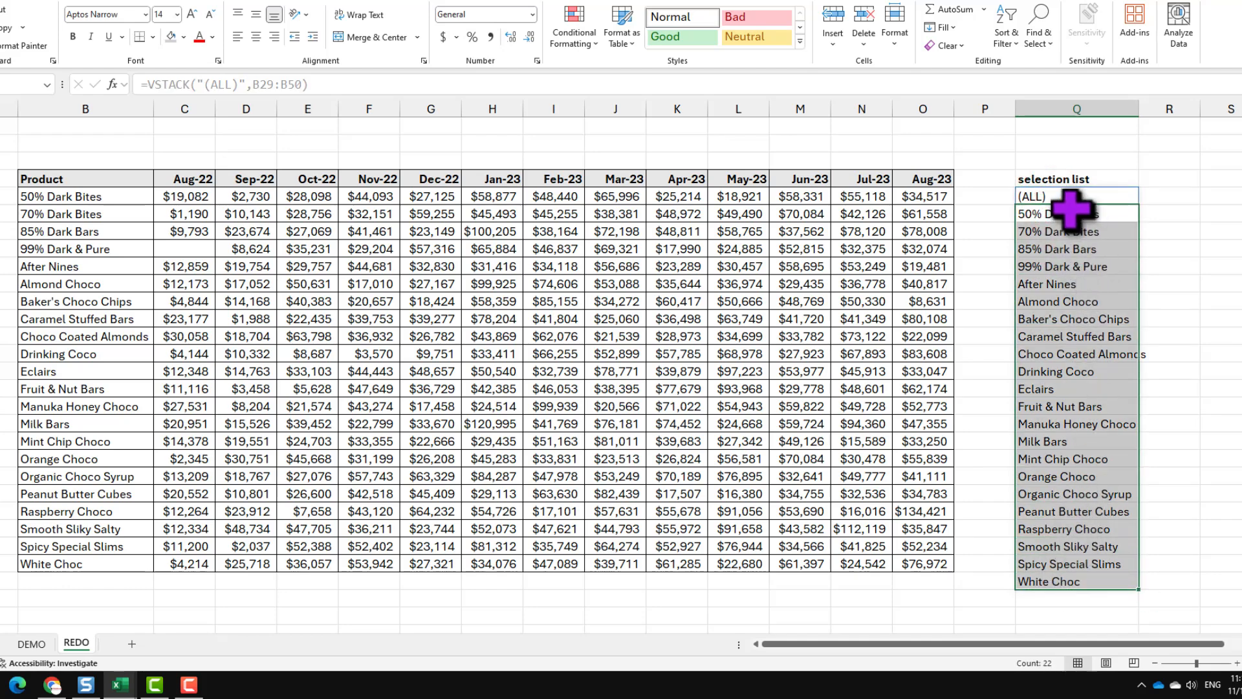
pyautogui.click(1061, 196)
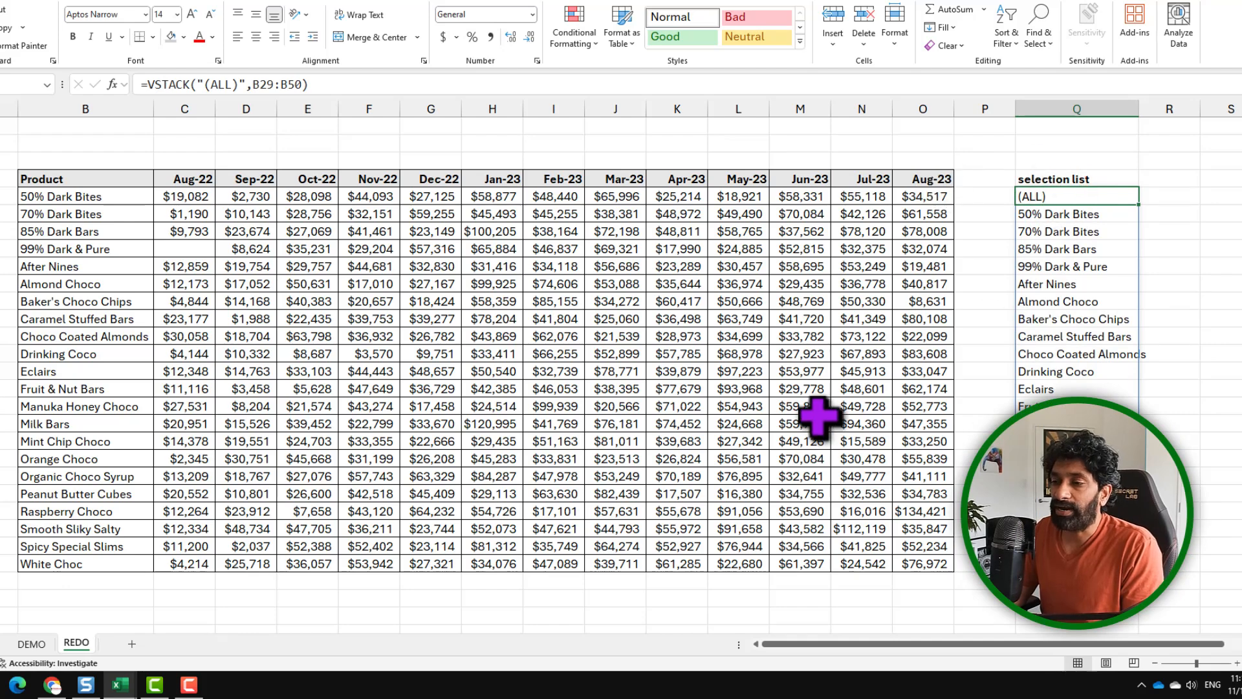
# Add List data validation to cell B3, using the spilled selection list =$Q$29# as its source.
pyautogui.scroll(8, 254, 398)
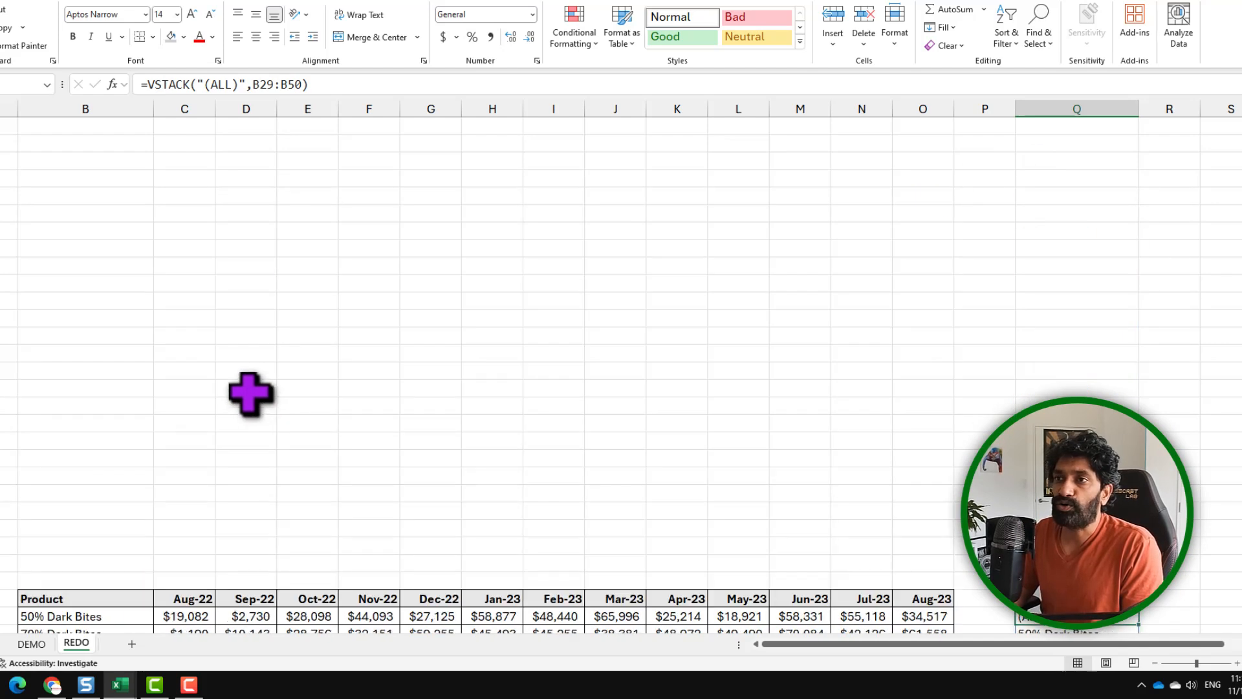
pyautogui.click(57, 161)
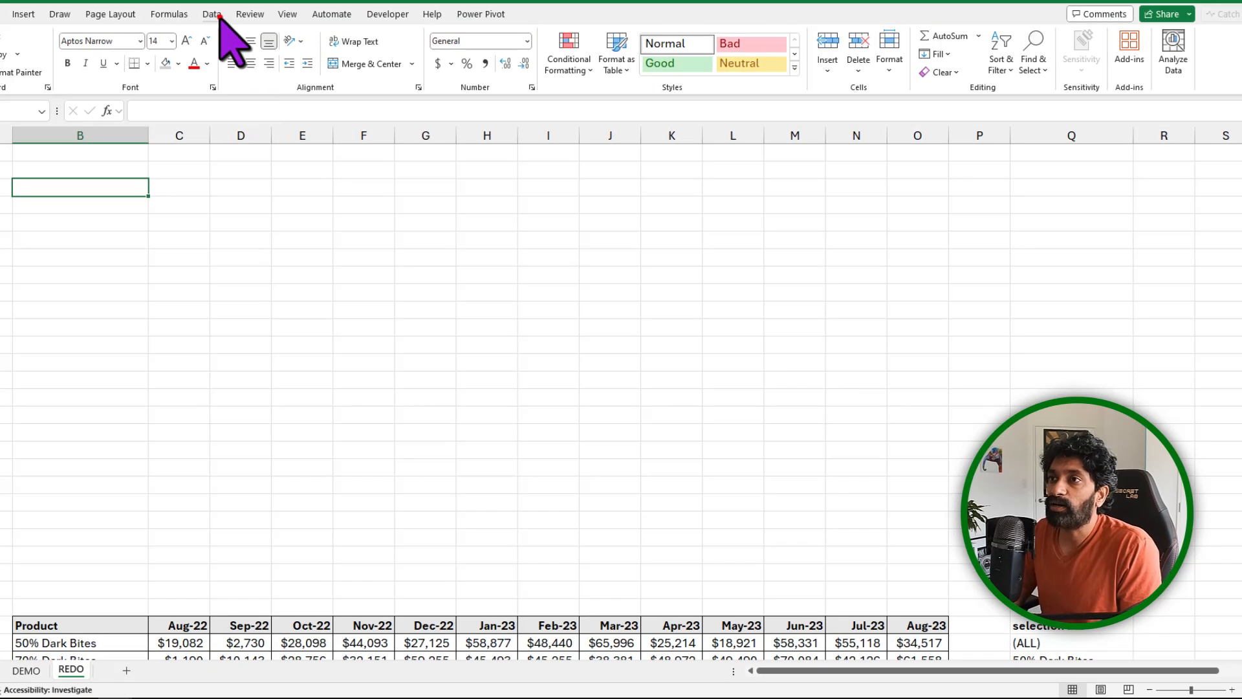
pyautogui.click(213, 13)
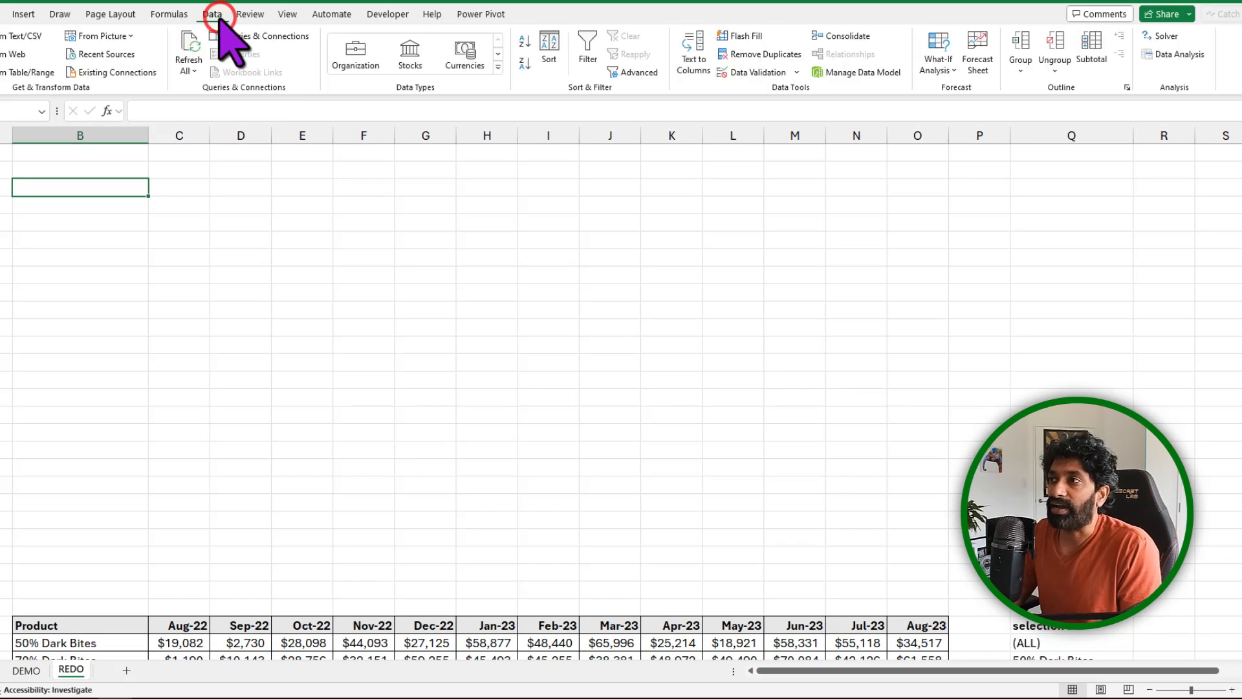
pyautogui.click(764, 72)
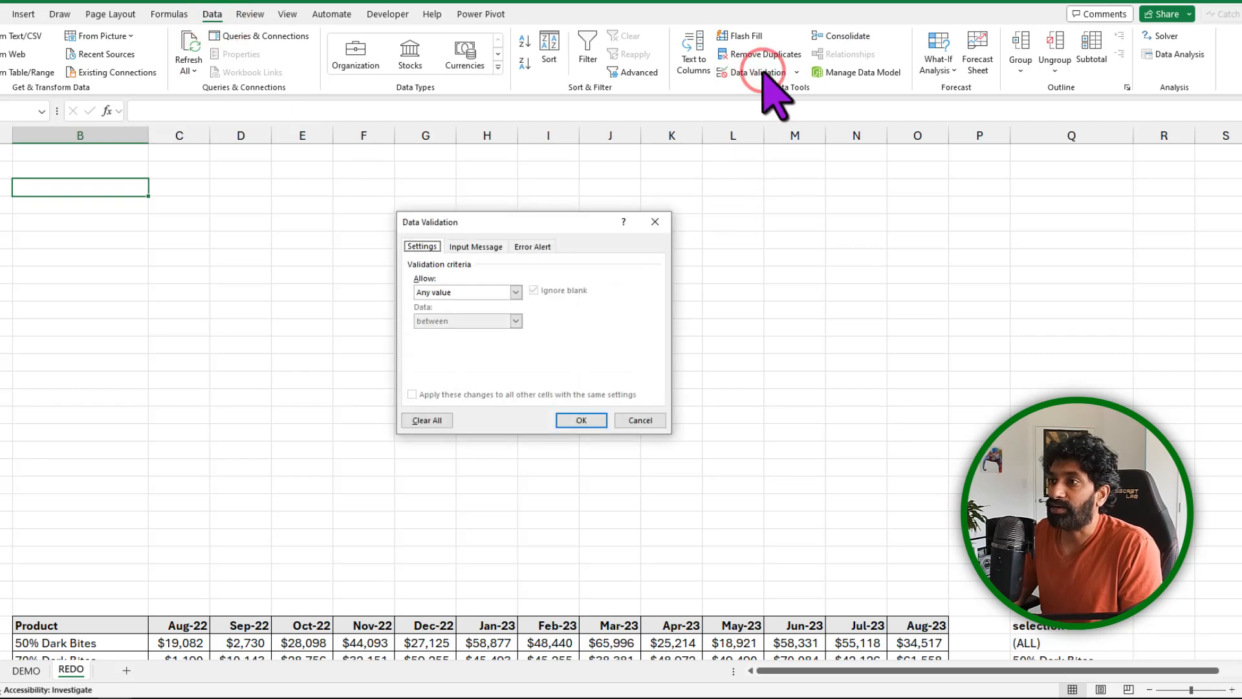
pyautogui.click(430, 292)
pyautogui.click(427, 333)
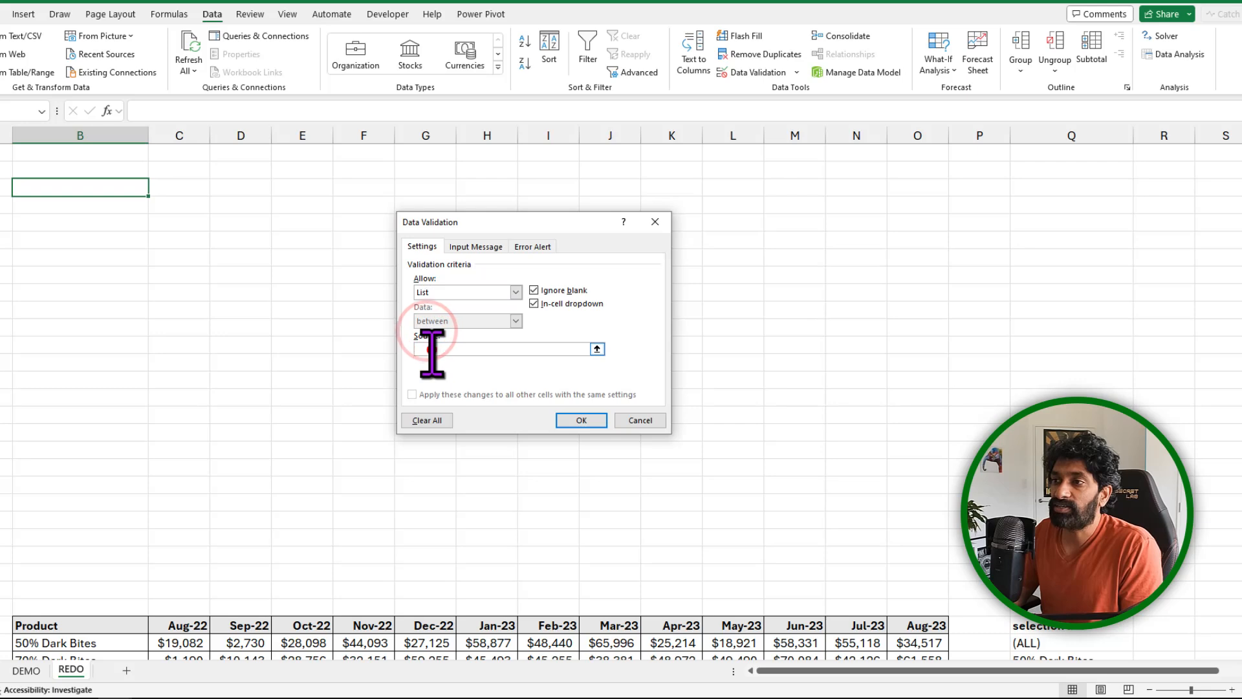
pyautogui.scroll(-3, 806, 387)
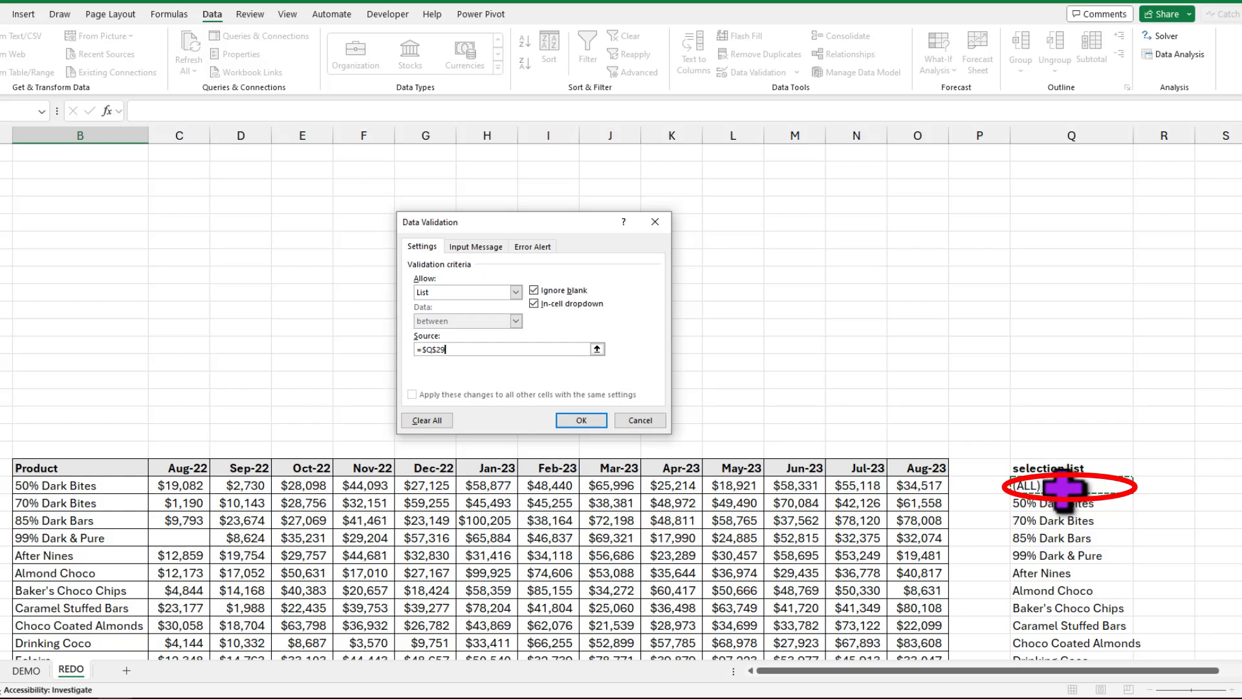
pyautogui.write('#')
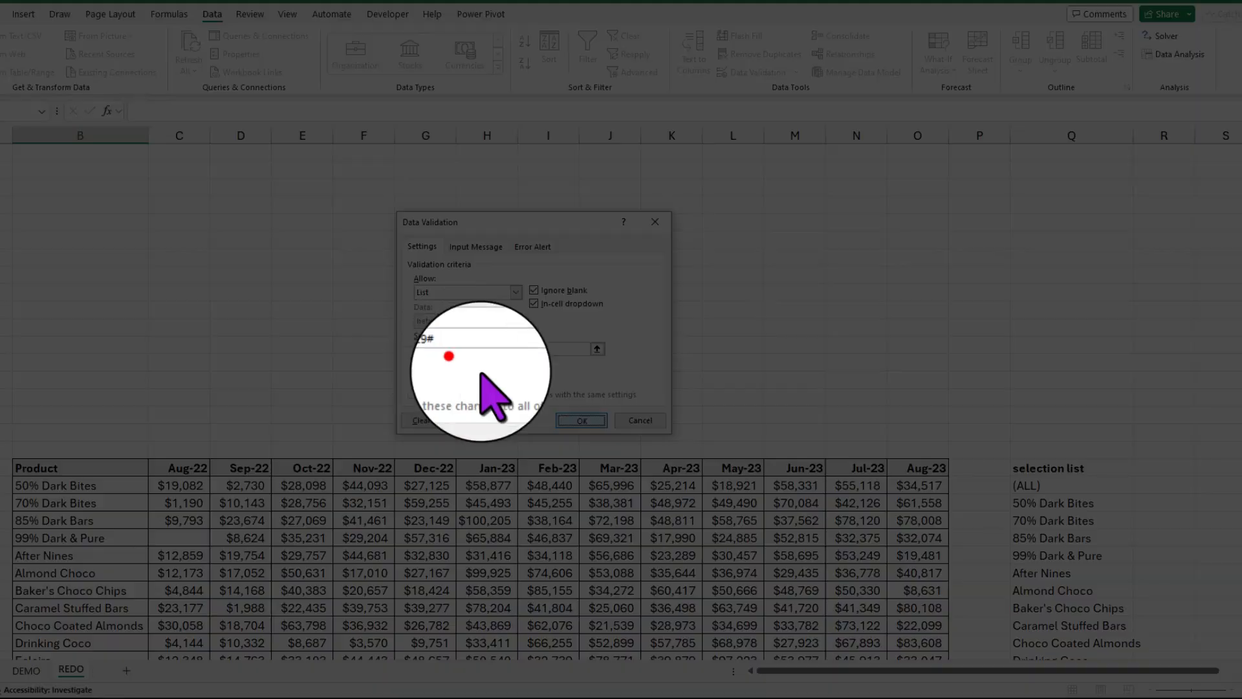
pyautogui.click(581, 420)
pyautogui.scroll(3, 483, 392)
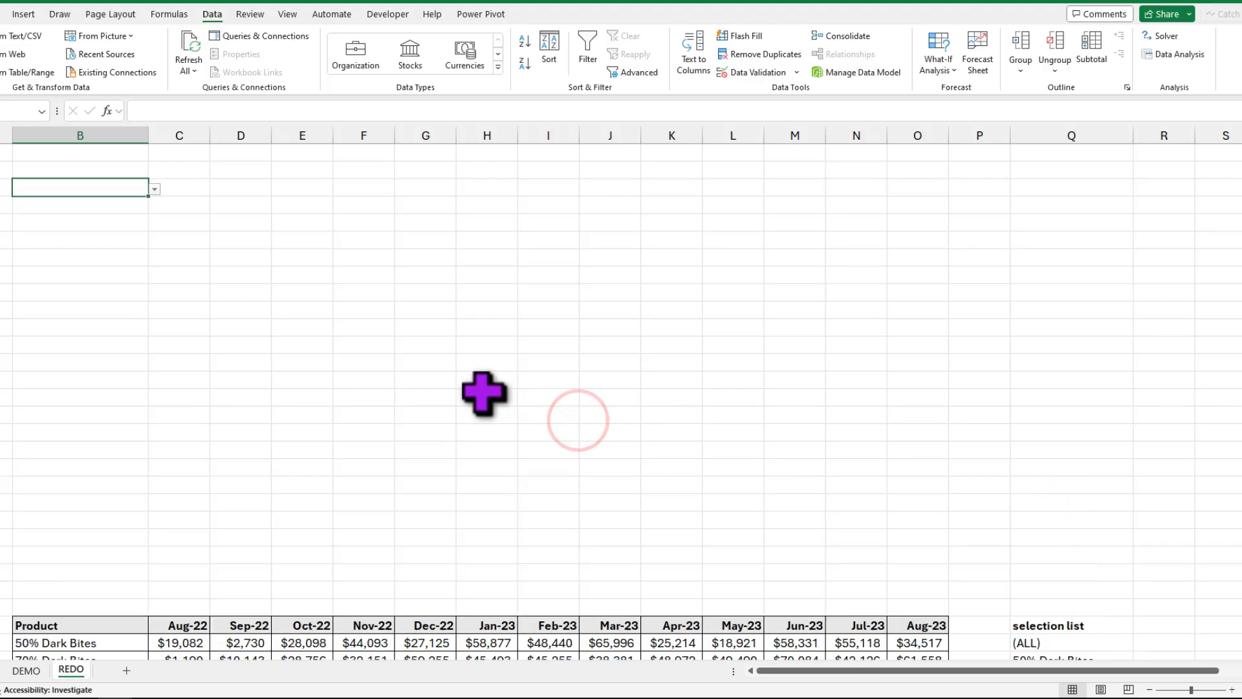
# Test the drop-down in B3 by choosing 50% Dark Bites, and switch it to (ALL).
pyautogui.click(155, 189)
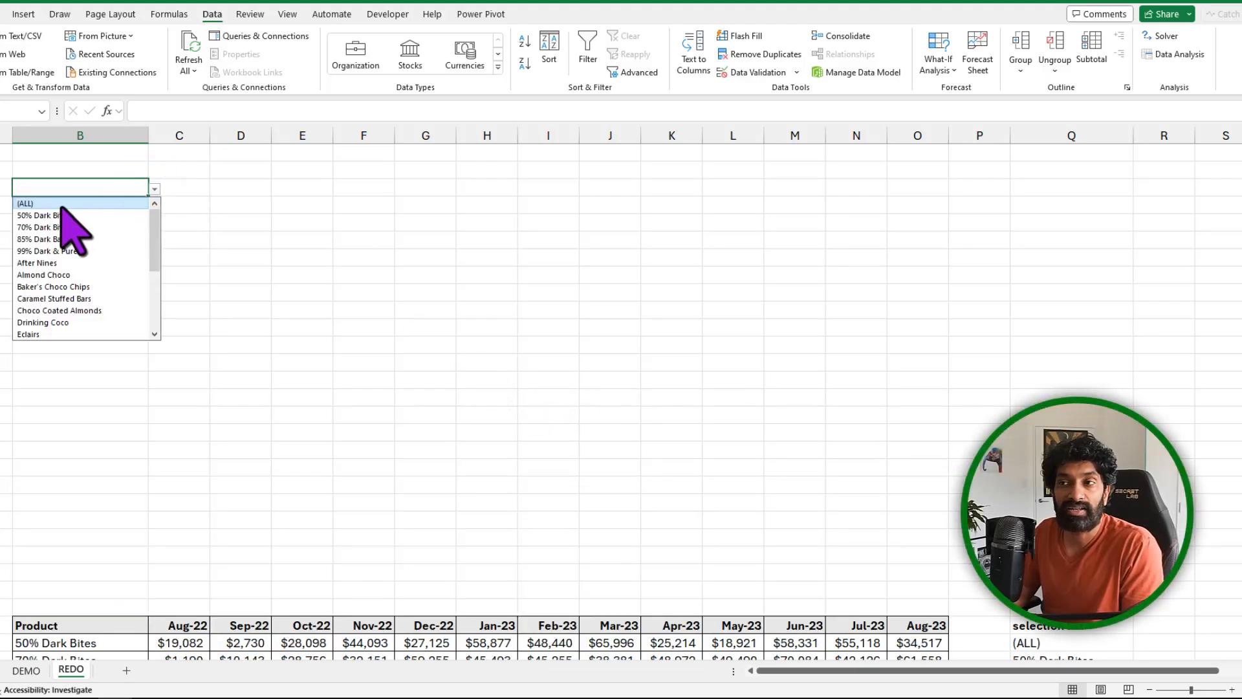
pyautogui.moveTo(155, 215)
pyautogui.mouseDown()
pyautogui.moveTo(154, 258)
pyautogui.moveTo(154, 217)
pyautogui.mouseUp()
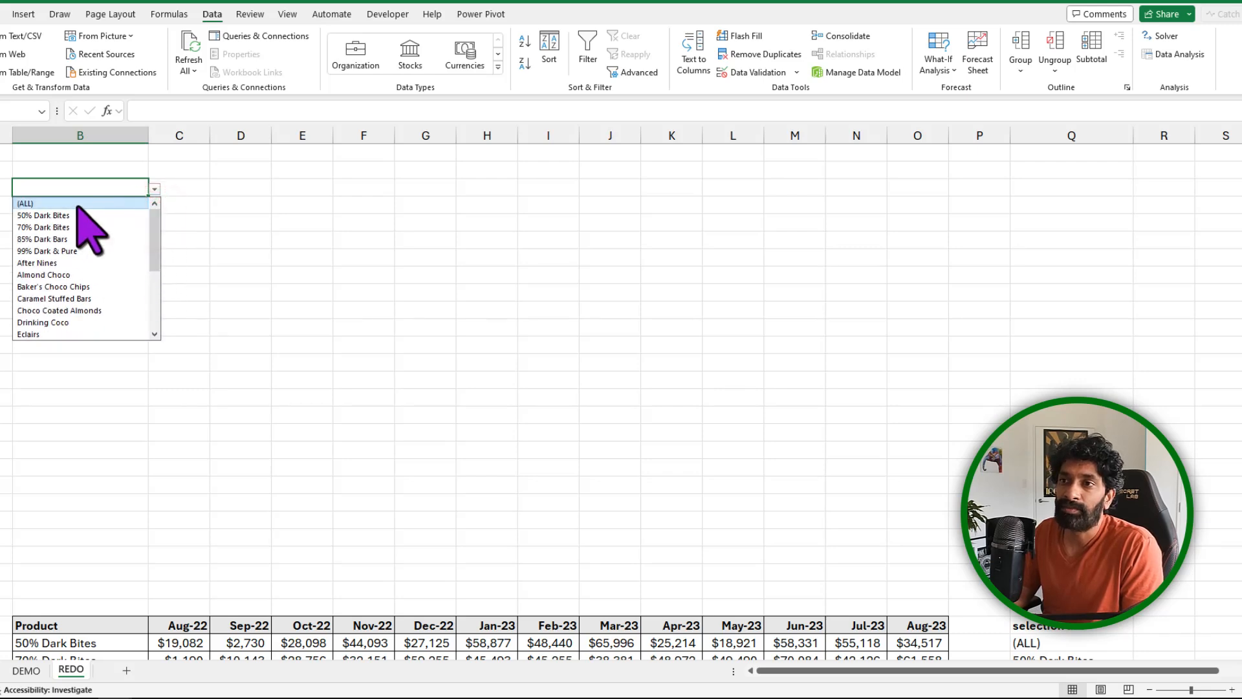
pyautogui.click(51, 215)
pyautogui.click(155, 189)
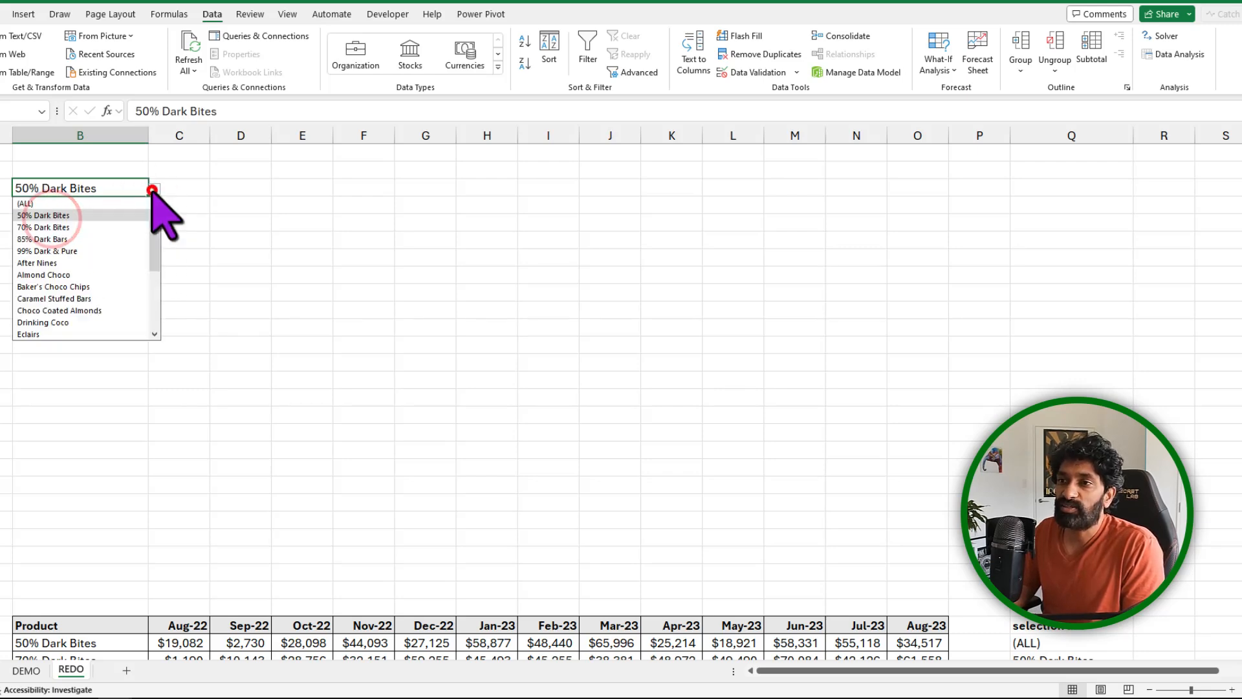
pyautogui.click(104, 204)
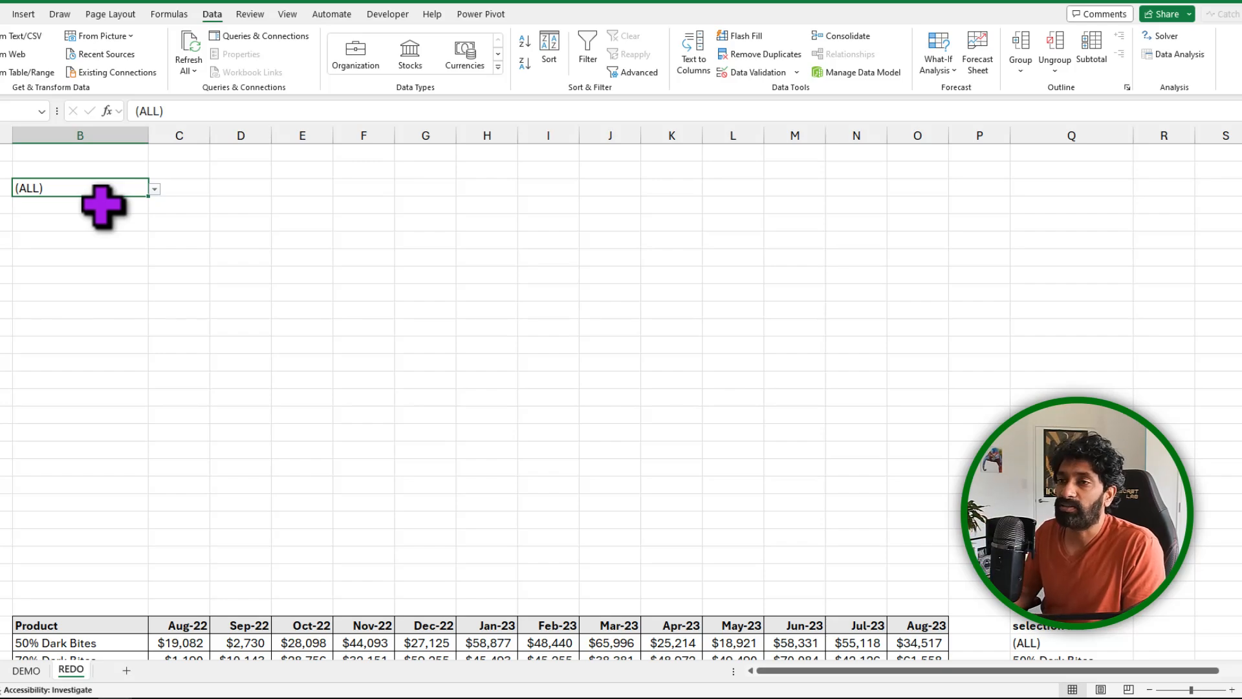
# Below the sales table, label B56 "Selected Product" and link B57 to the drop-down cell with =B3.
pyautogui.scroll(-15, 104, 204)
pyautogui.click(57, 379)
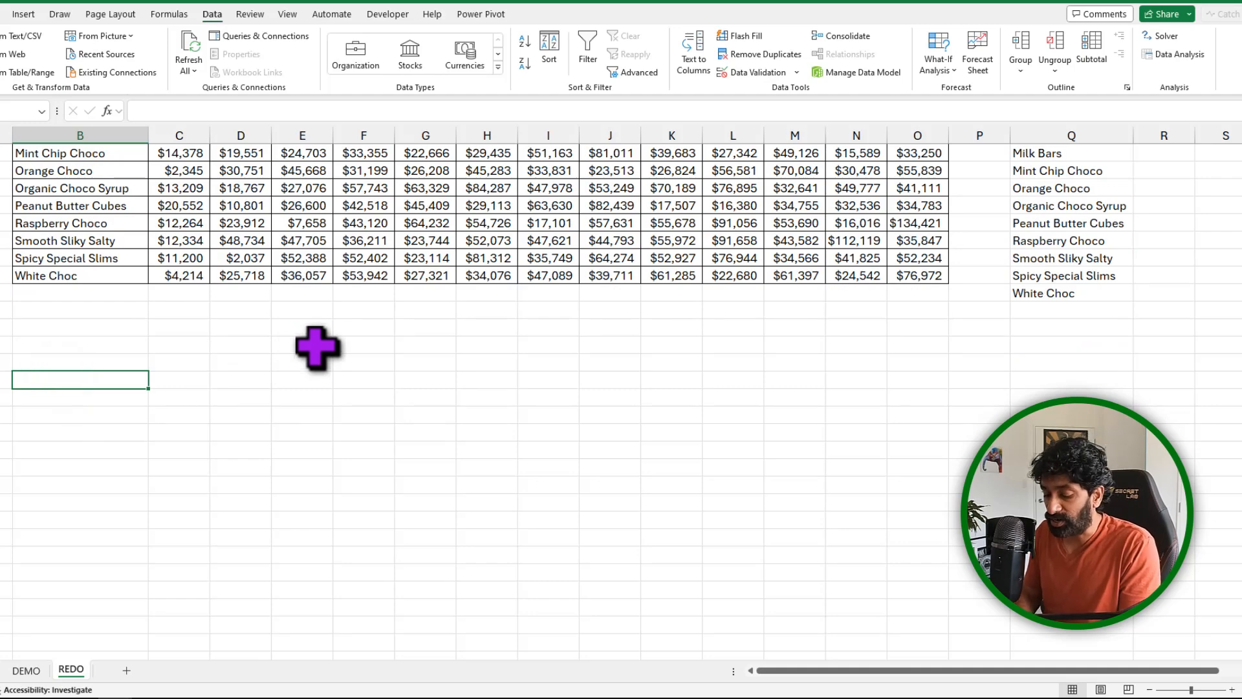
pyautogui.scroll(1, 249, 379)
pyautogui.click(87, 451)
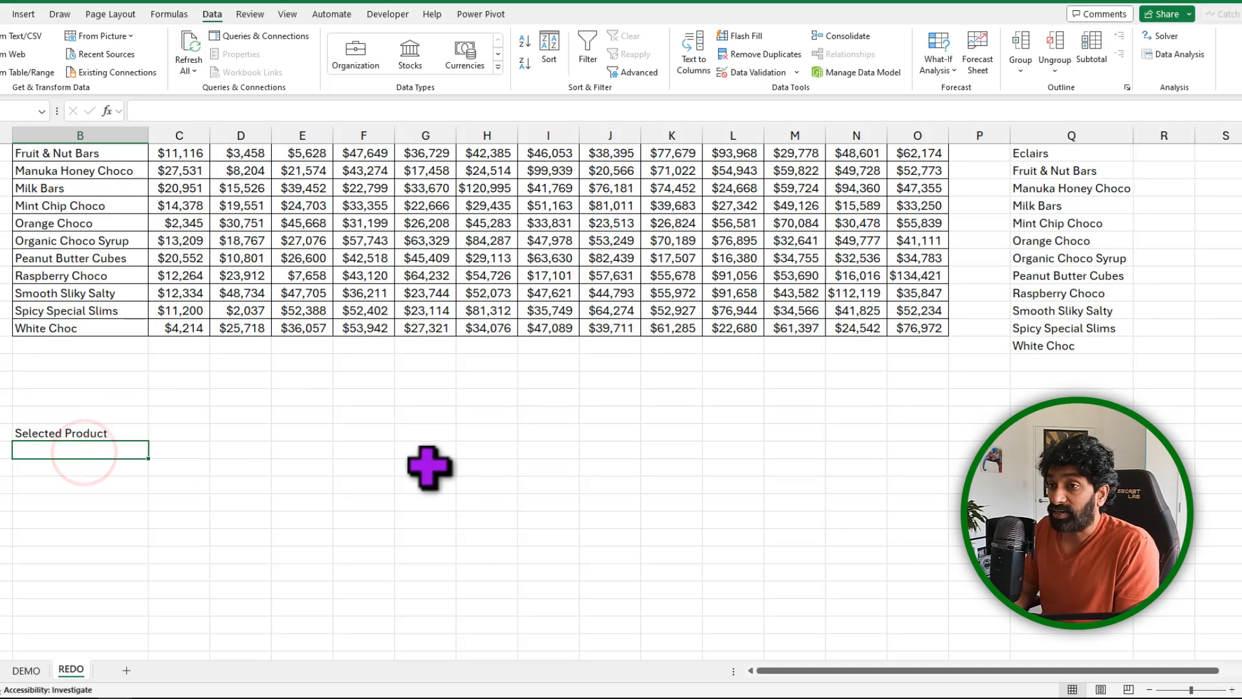
pyautogui.write('=')
pyautogui.scroll(15, 429, 467)
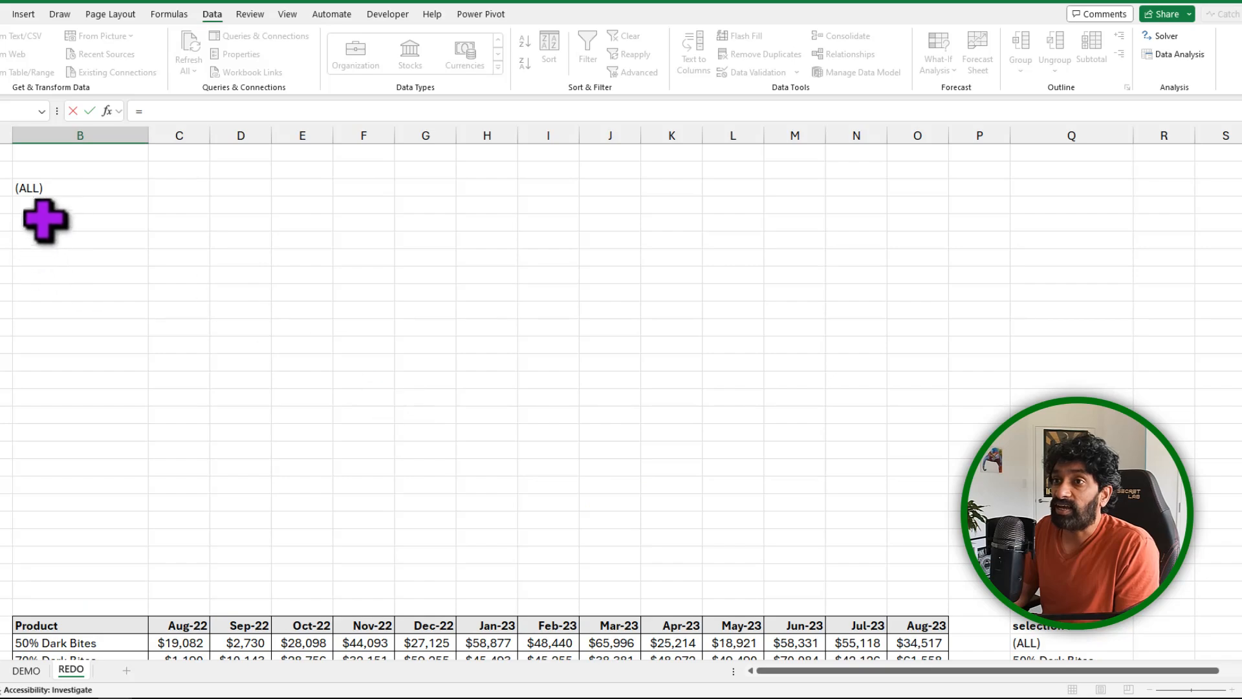
pyautogui.click(63, 189)
pyautogui.press('Return')
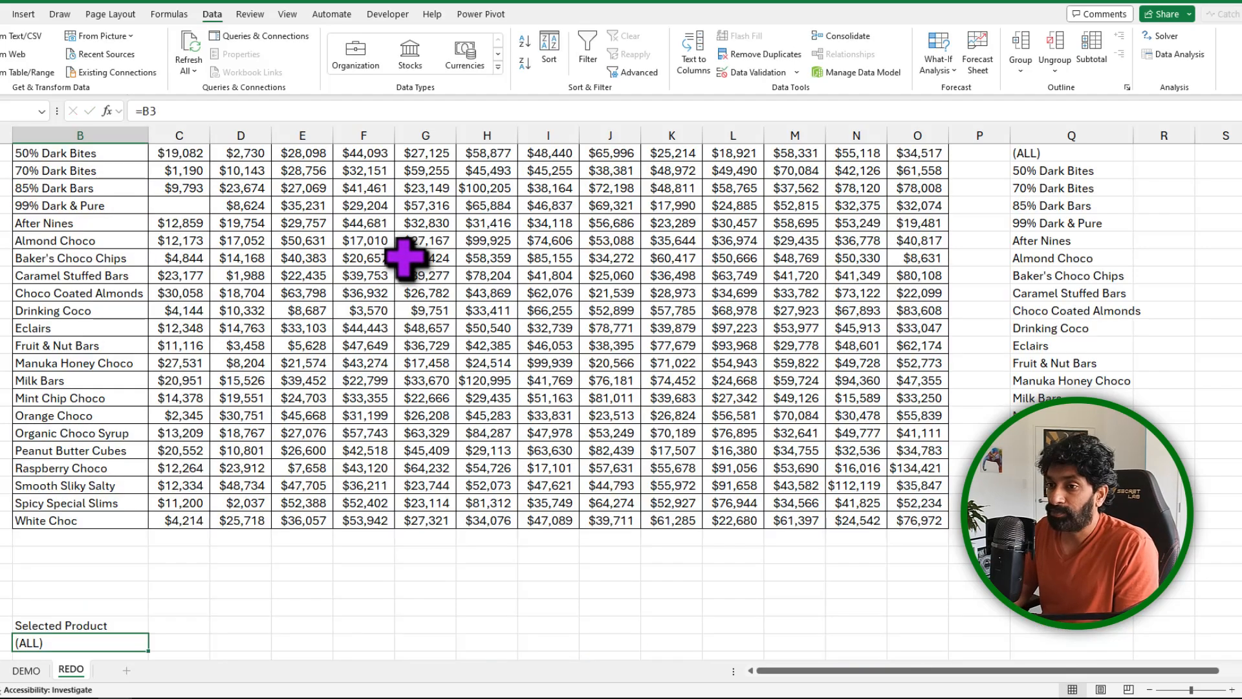
# Choose Almond Choco in the B3 drop-down and check the linked cell under Selected Product.
pyautogui.scroll(-3, 405, 259)
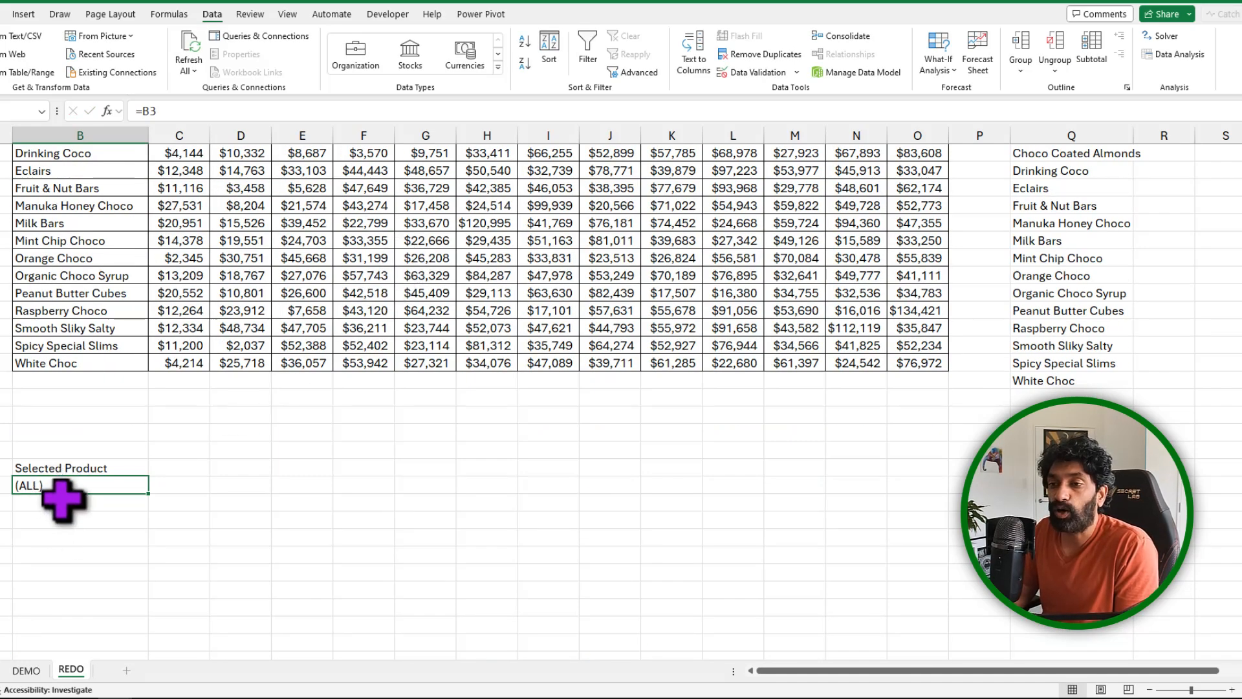
pyautogui.scroll(13, 222, 362)
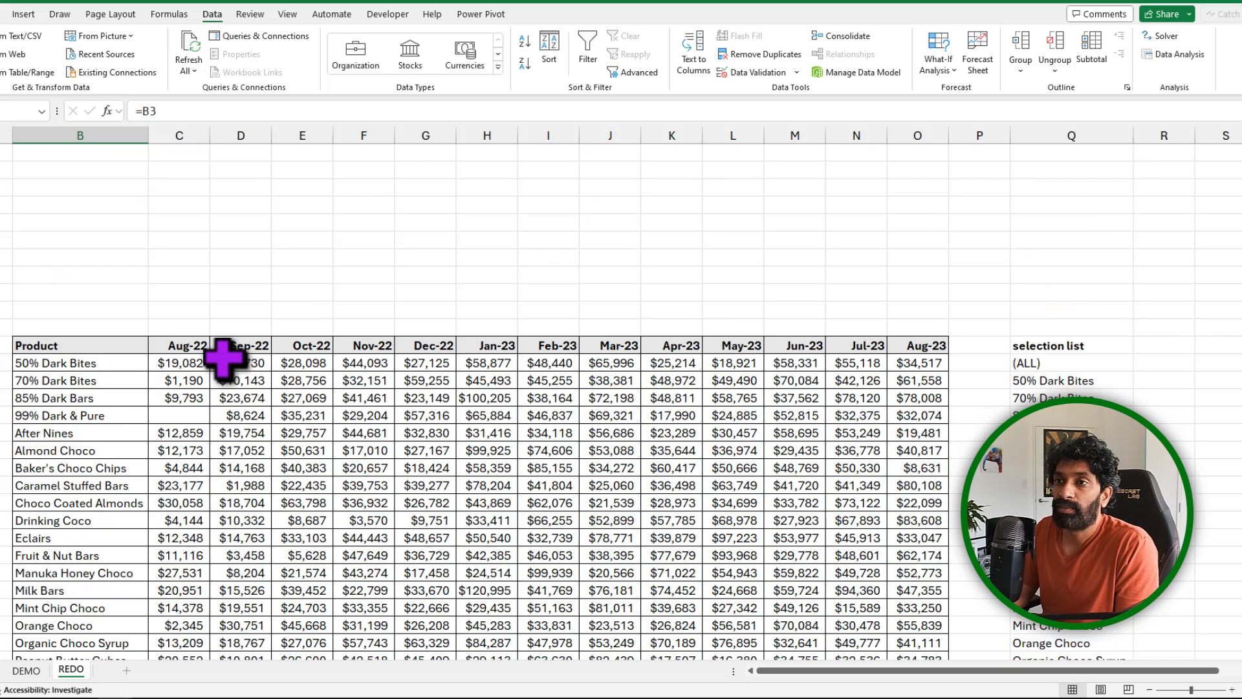
pyautogui.click(110, 168)
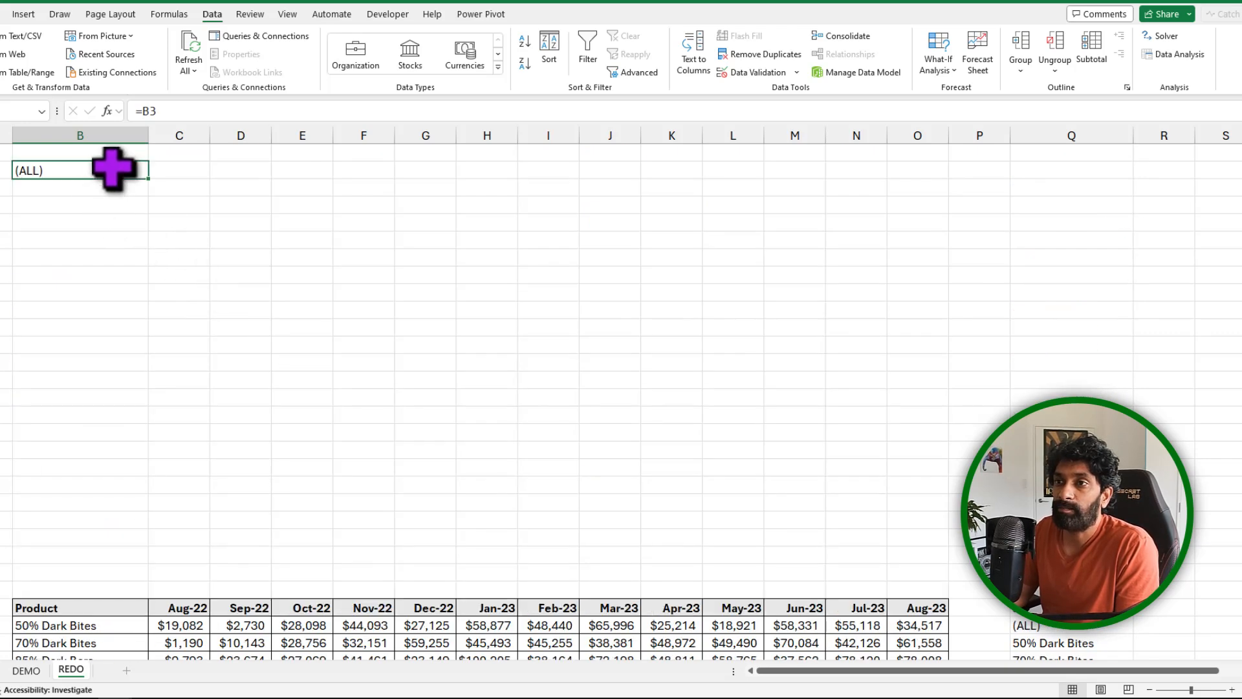
pyautogui.click(155, 171)
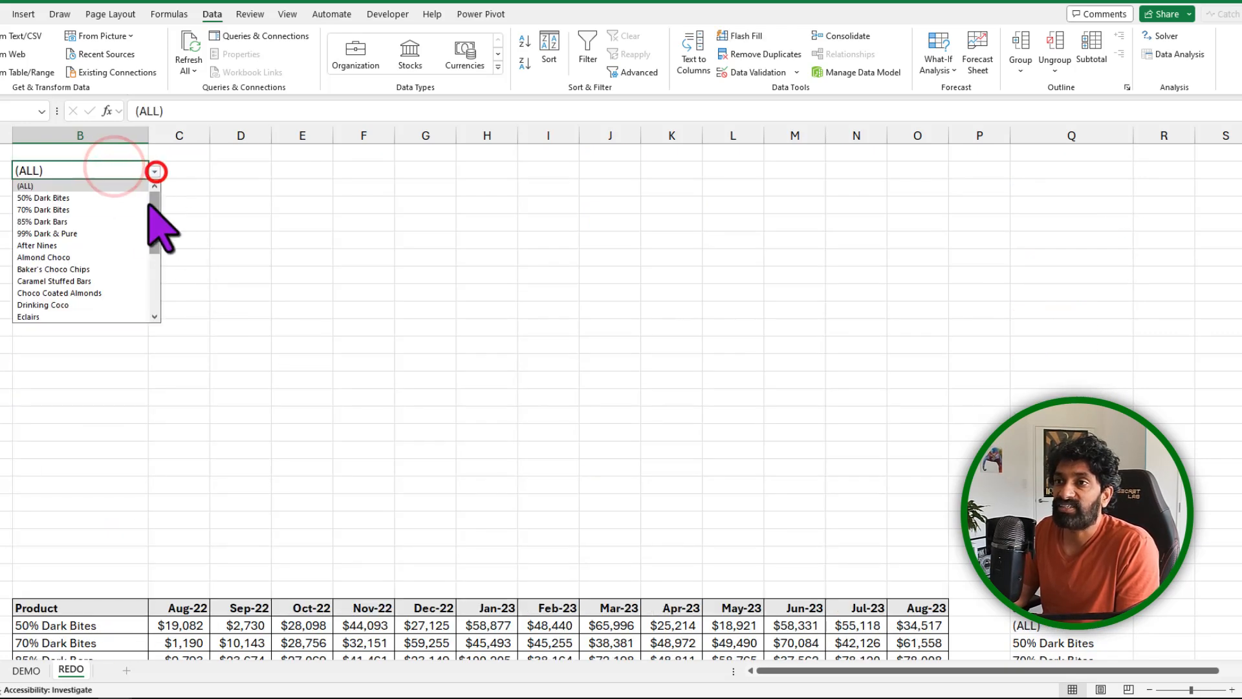
pyautogui.click(97, 256)
pyautogui.scroll(-10, 143, 377)
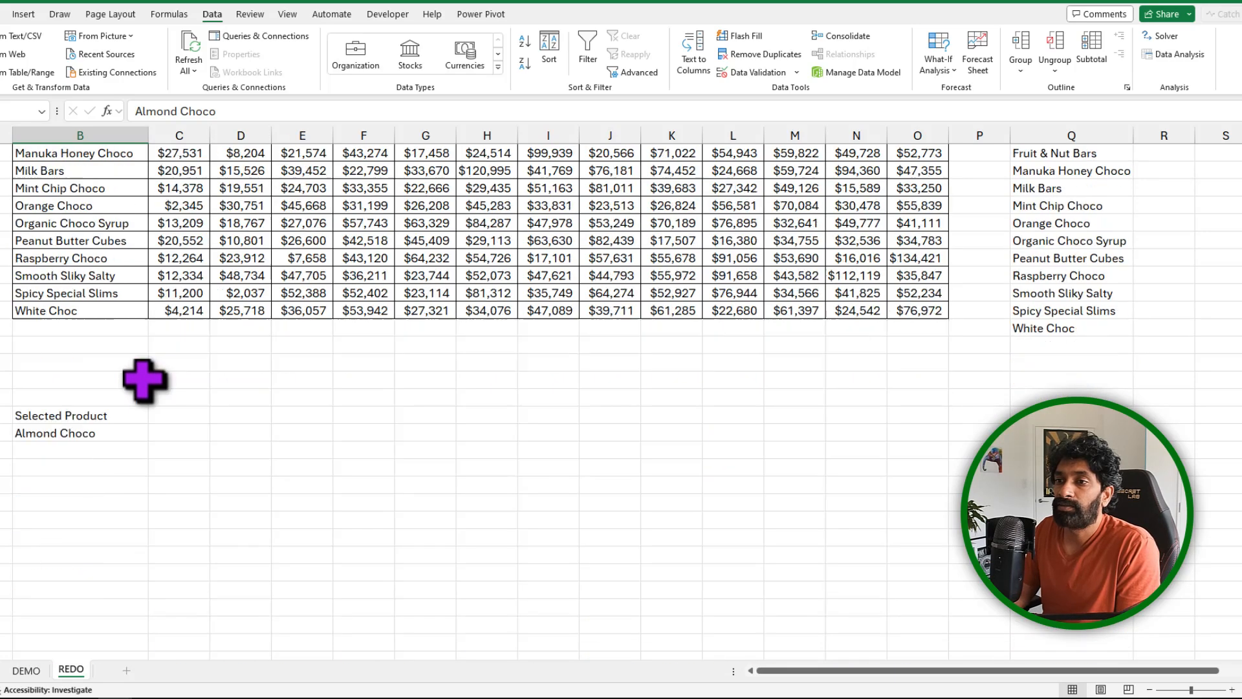
# In C57, begin an XLOOKUP formula with B57 as the lookup value and the absolute product range $B$29:$B$50 as lookup array.
pyautogui.click(92, 432)
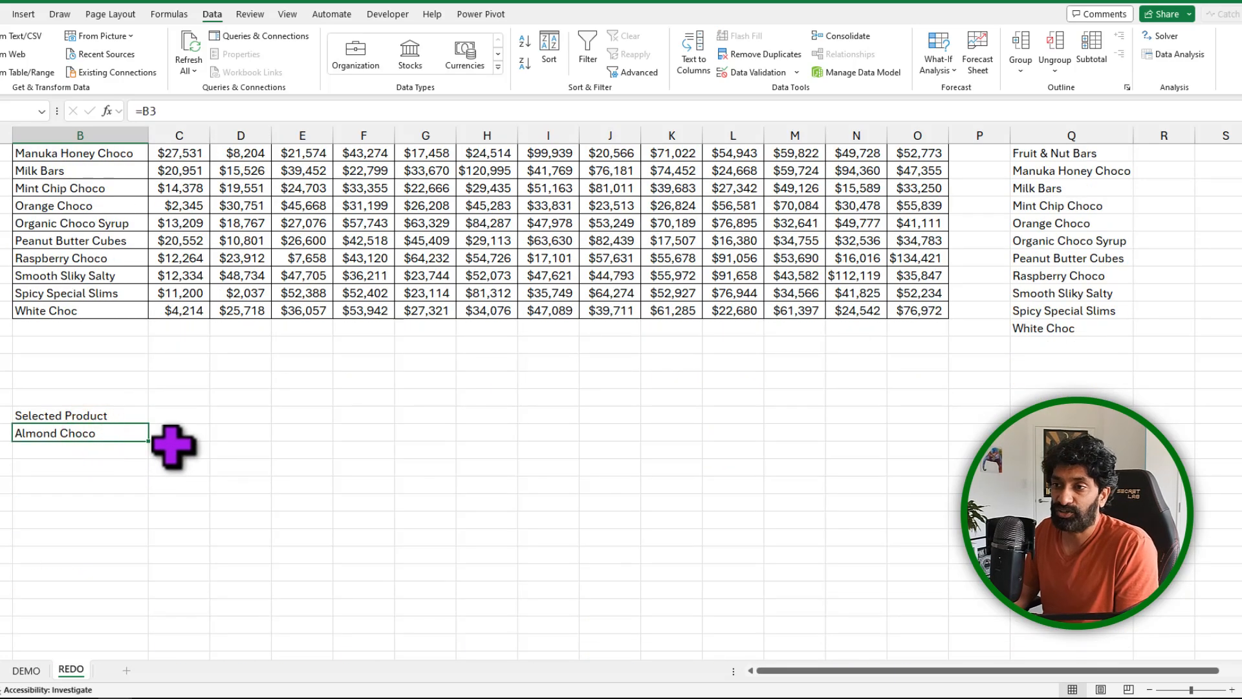
pyautogui.moveTo(173, 434); pyautogui.dragTo(915, 435)
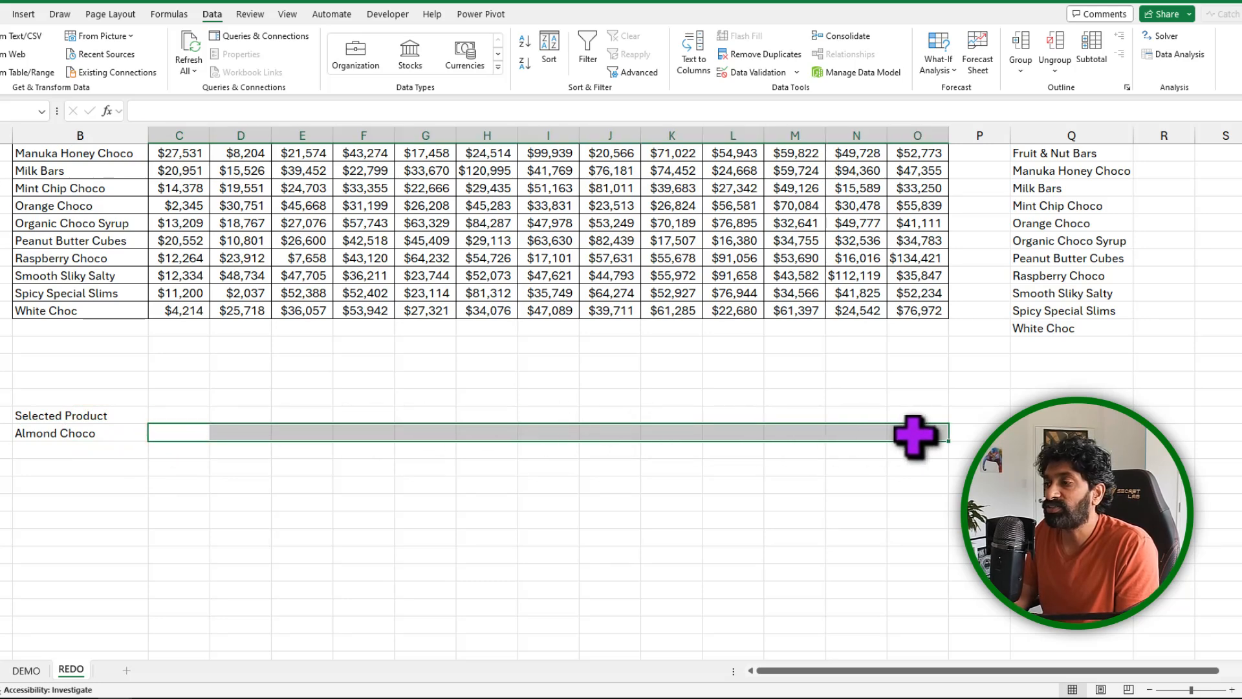
pyautogui.click(170, 436)
pyautogui.write('xl')
pyautogui.press('Tab')
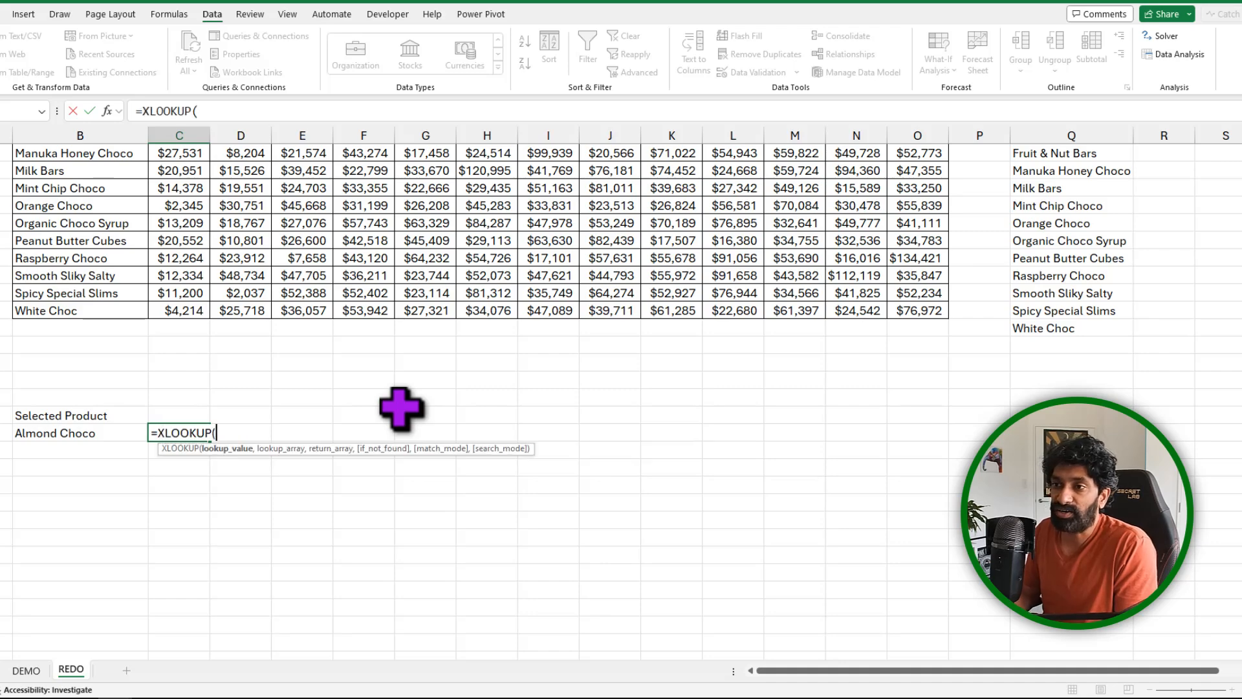
pyautogui.click(106, 433)
pyautogui.write(',')
pyautogui.scroll(7, 456, 385)
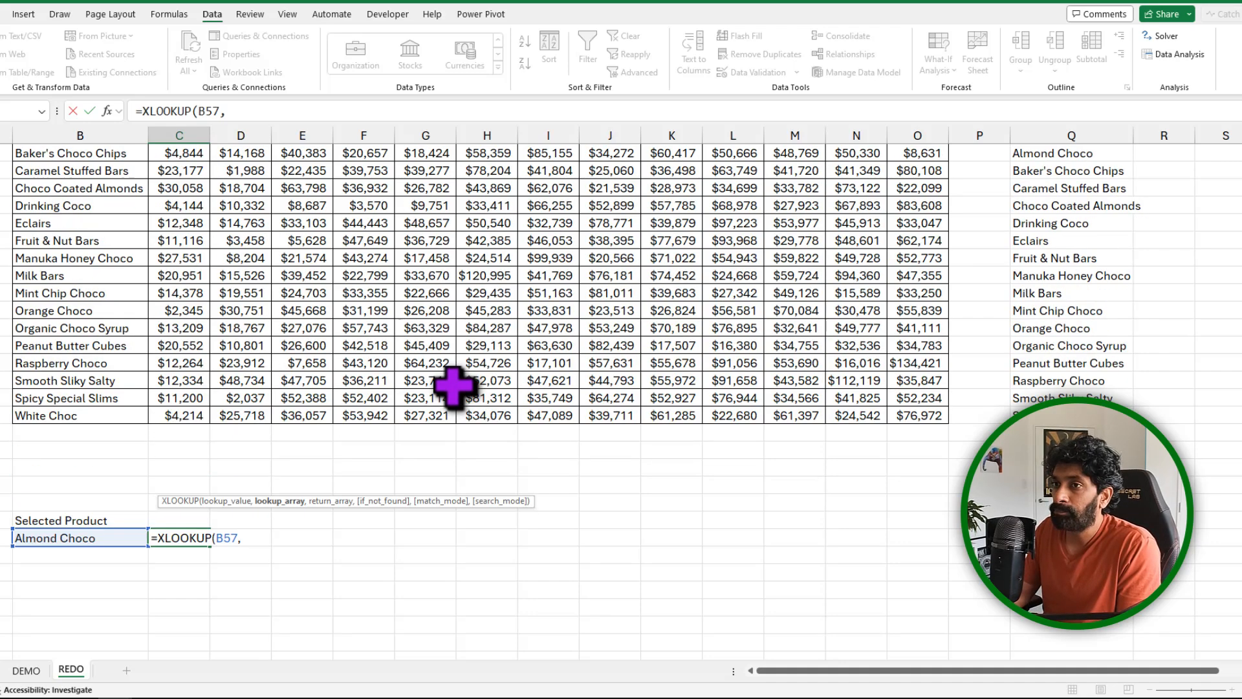
pyautogui.click(132, 315)
pyautogui.scroll(-7, 113, 459)
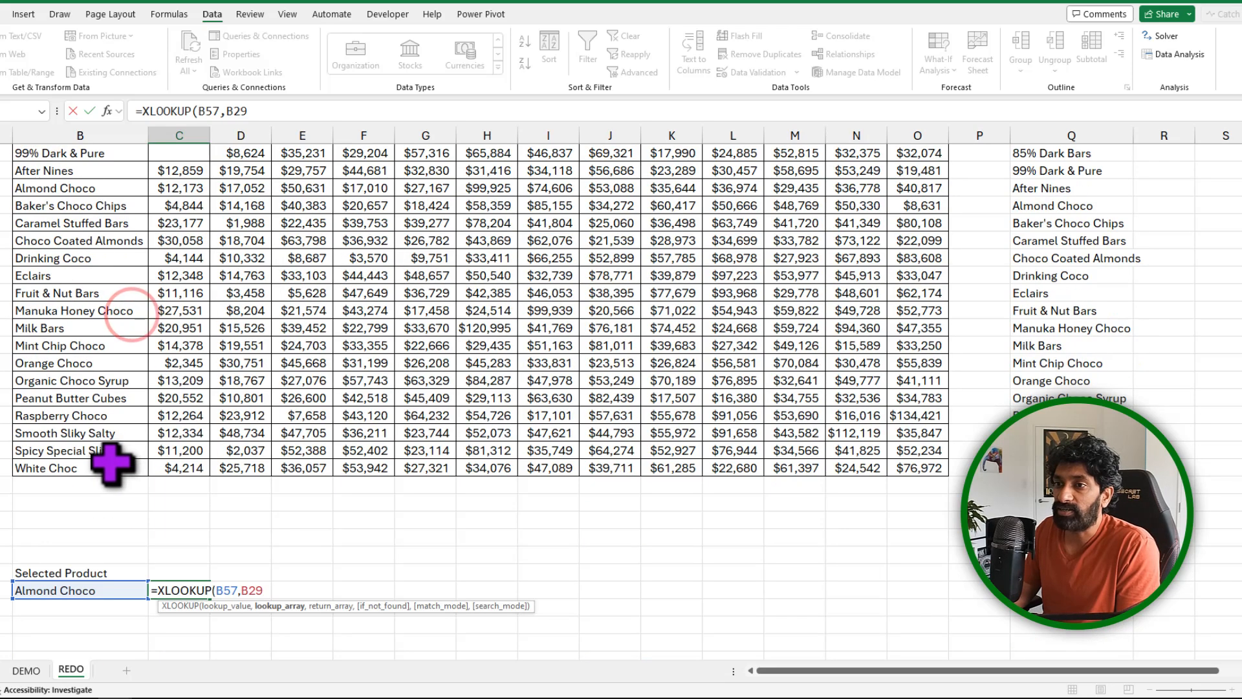
pyautogui.keyDown('shift'); pyautogui.click(111, 466); pyautogui.keyUp('shift')
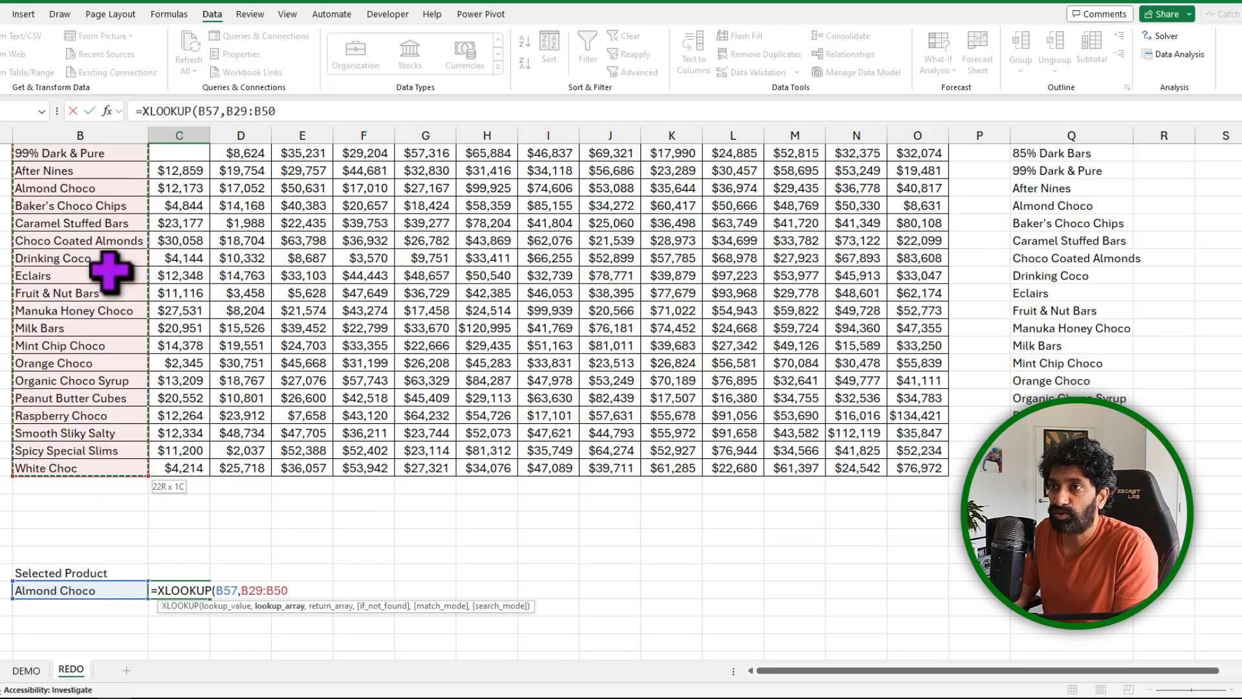
pyautogui.press('F4')
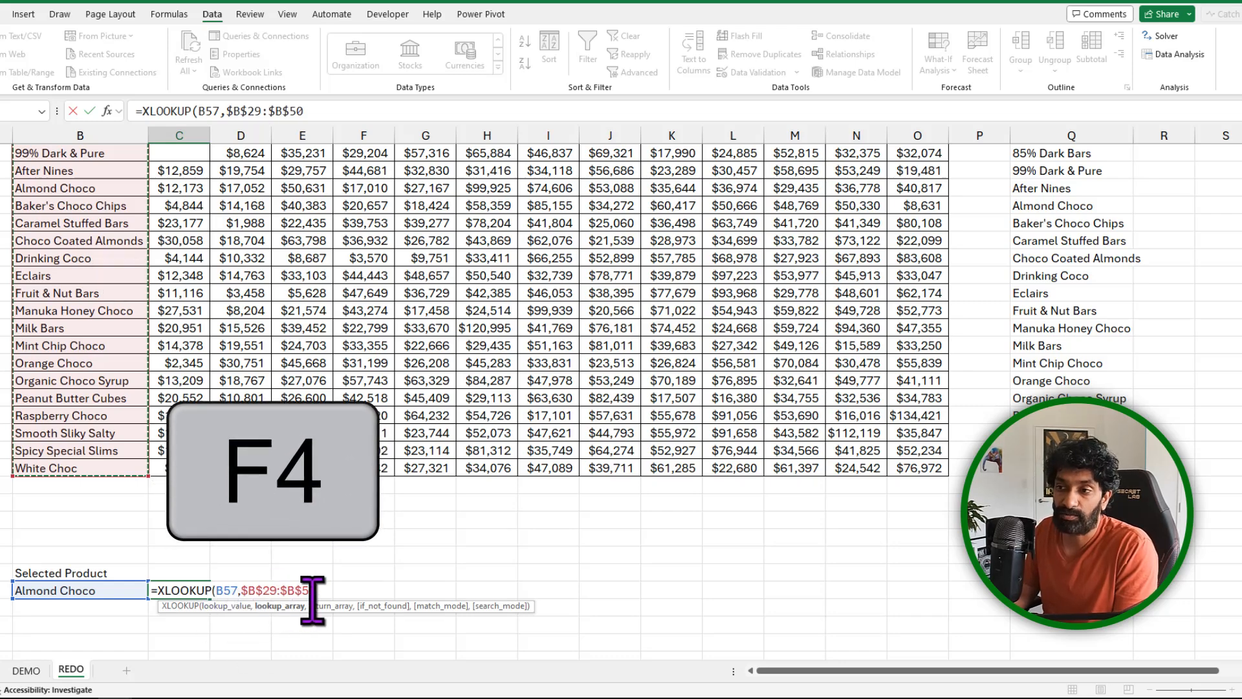
pyautogui.write(',')
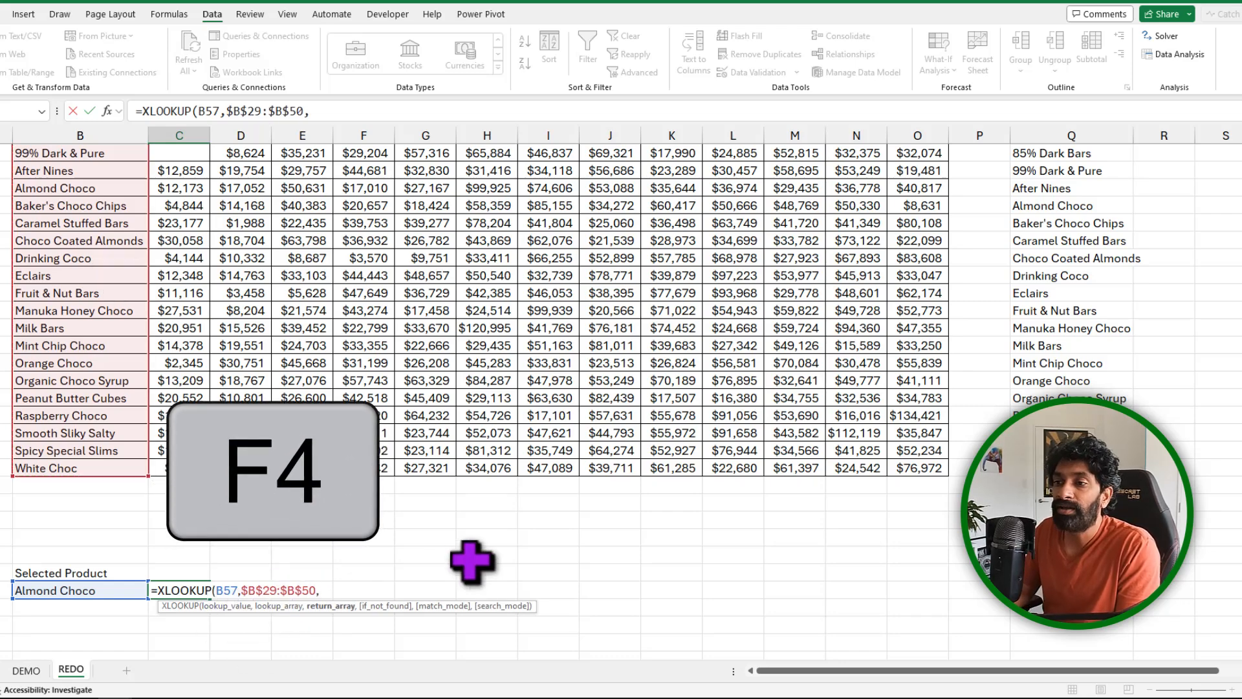
# Complete the C57 lookup with C29:C50 as the return array, and fill it across to O57.
pyautogui.scroll(5, 216, 304)
pyautogui.click(188, 360)
pyautogui.scroll(-4, 184, 453)
pyautogui.keyDown('shift'); pyautogui.click(185, 521); pyautogui.keyUp('shift')
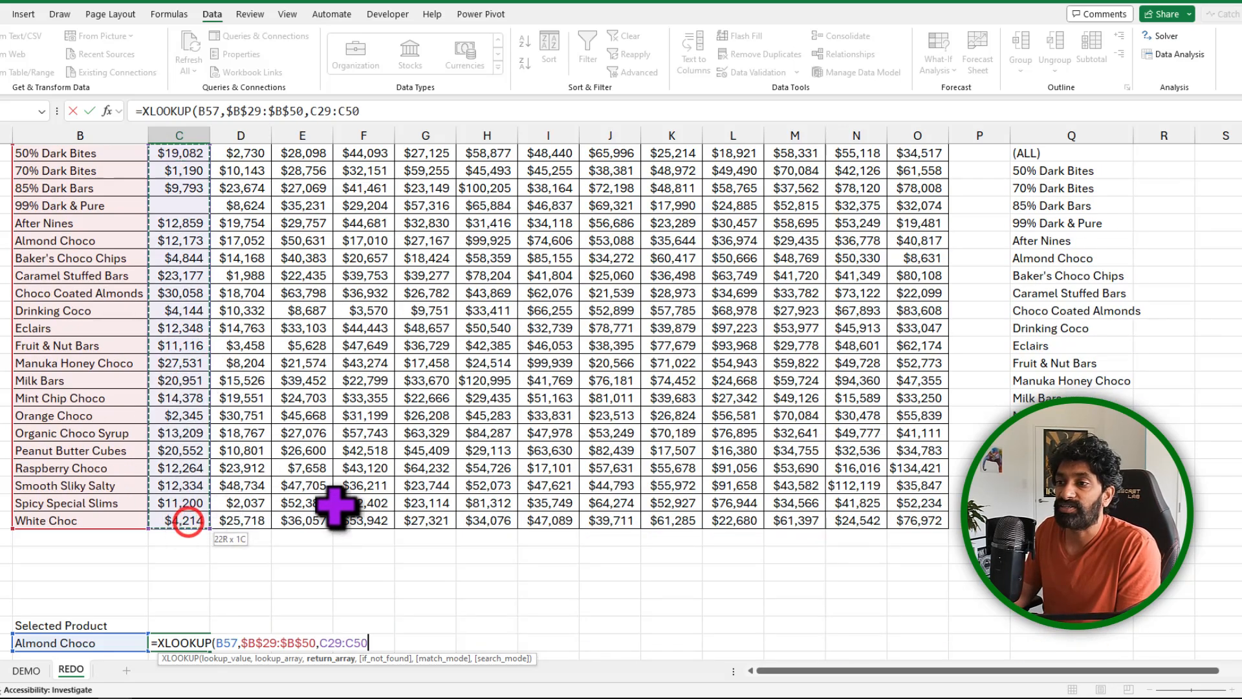
pyautogui.hotkey('ctrl', 'Return')
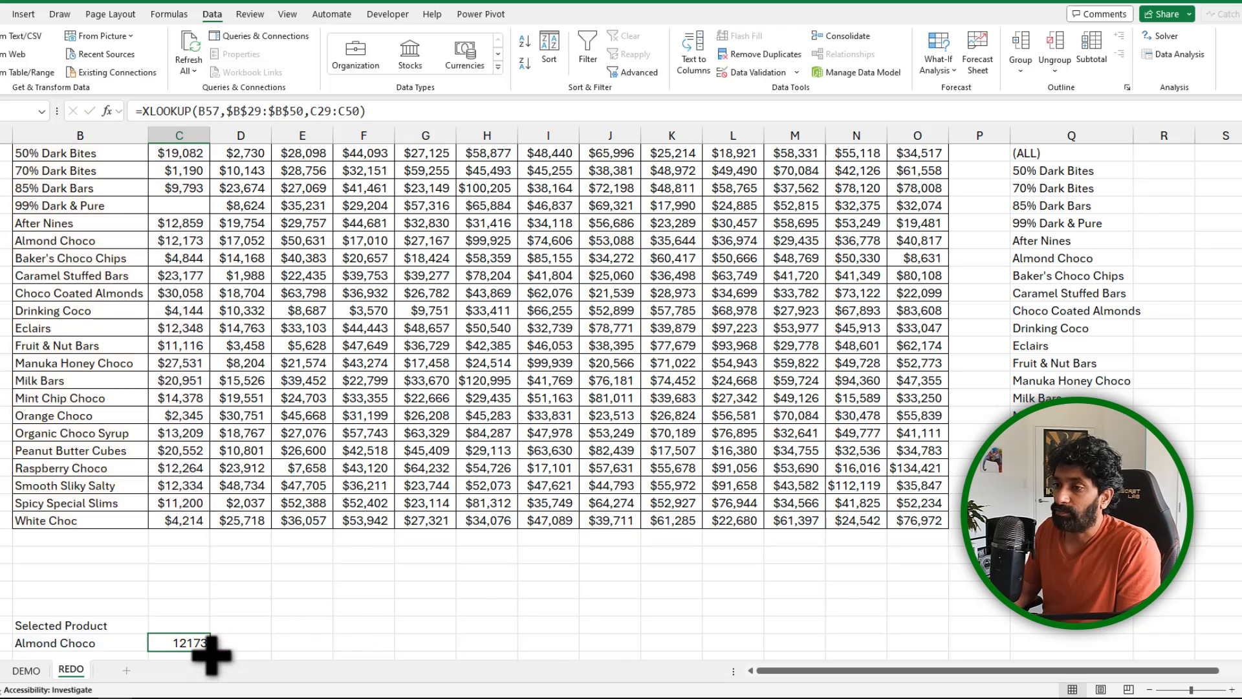
pyautogui.moveTo(209, 651); pyautogui.dragTo(910, 608)
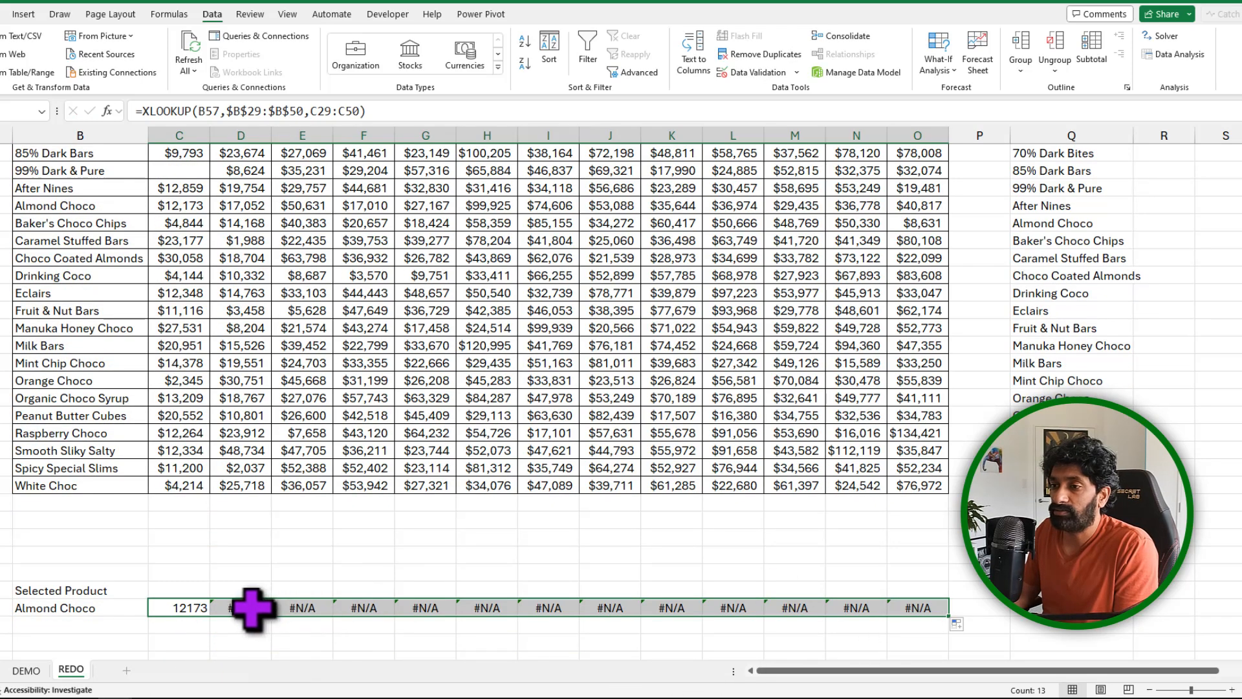
# Lock the lookup value's column in the C57 formula as $B57, and refill the row across to O57.
pyautogui.doubleClick(197, 607)
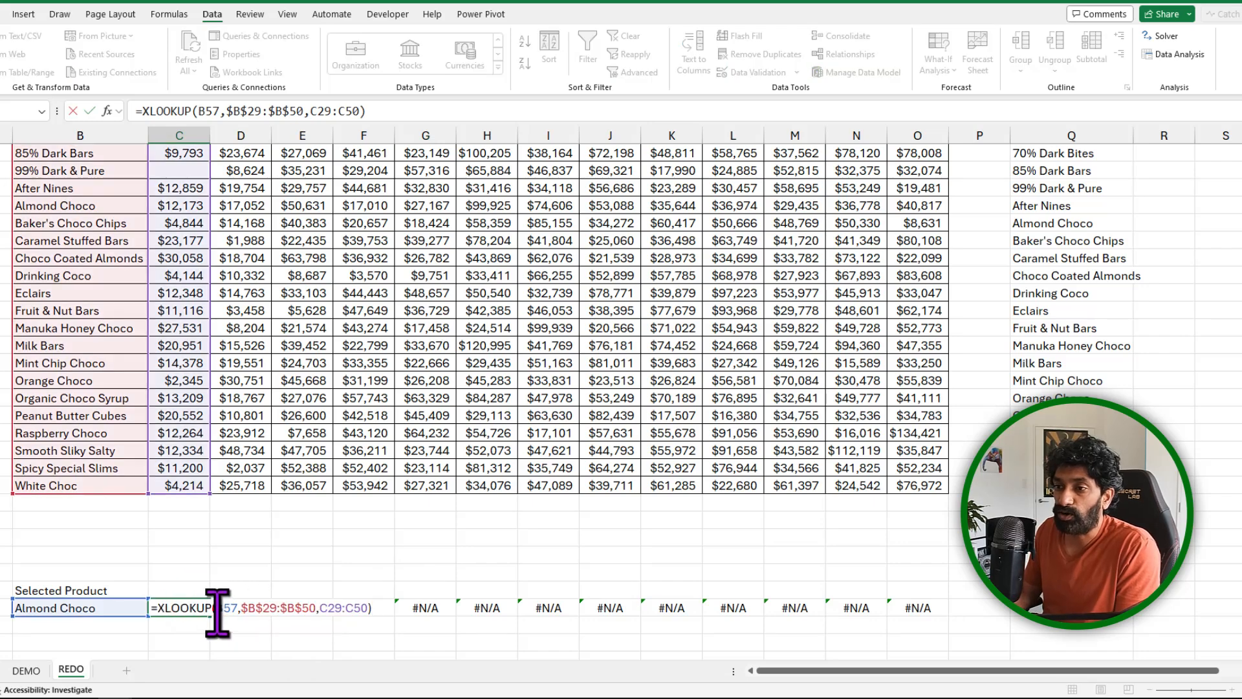
pyautogui.click(217, 607)
pyautogui.press('F4')
pyautogui.press('F4')
pyautogui.press('F4')
pyautogui.hotkey('ctrl', 'Return')
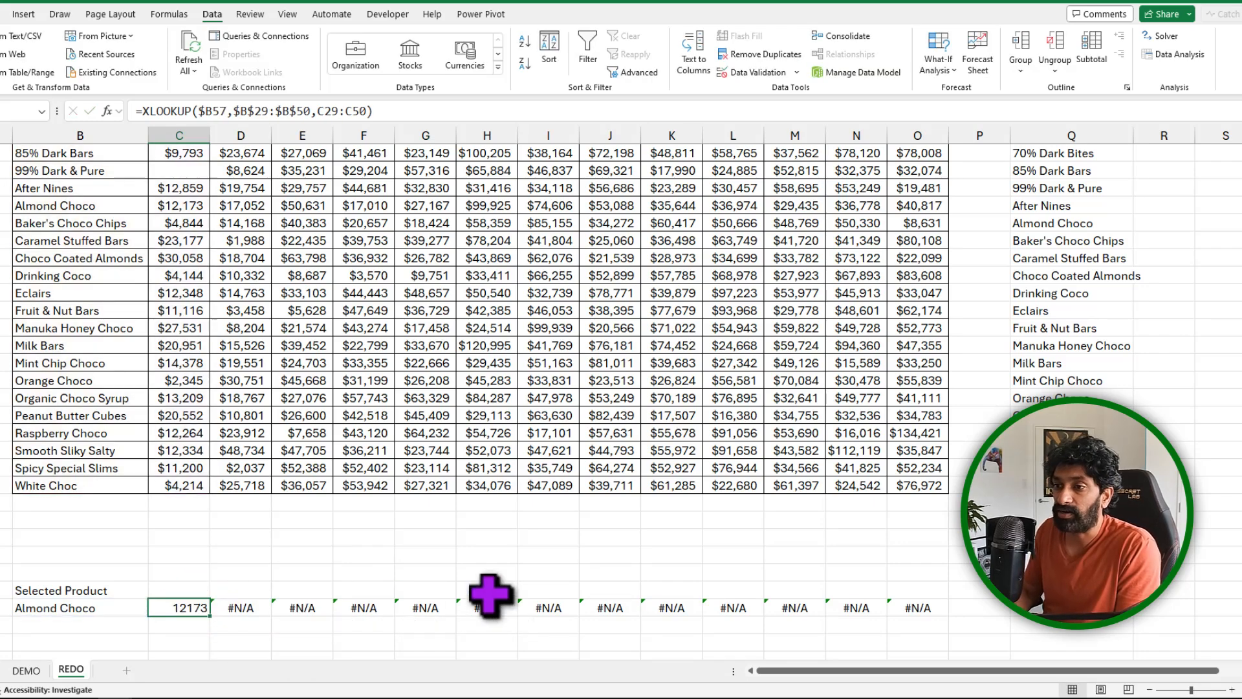
pyautogui.moveTo(219, 617); pyautogui.dragTo(918, 613)
pyautogui.moveTo(192, 608); pyautogui.dragTo(919, 611)
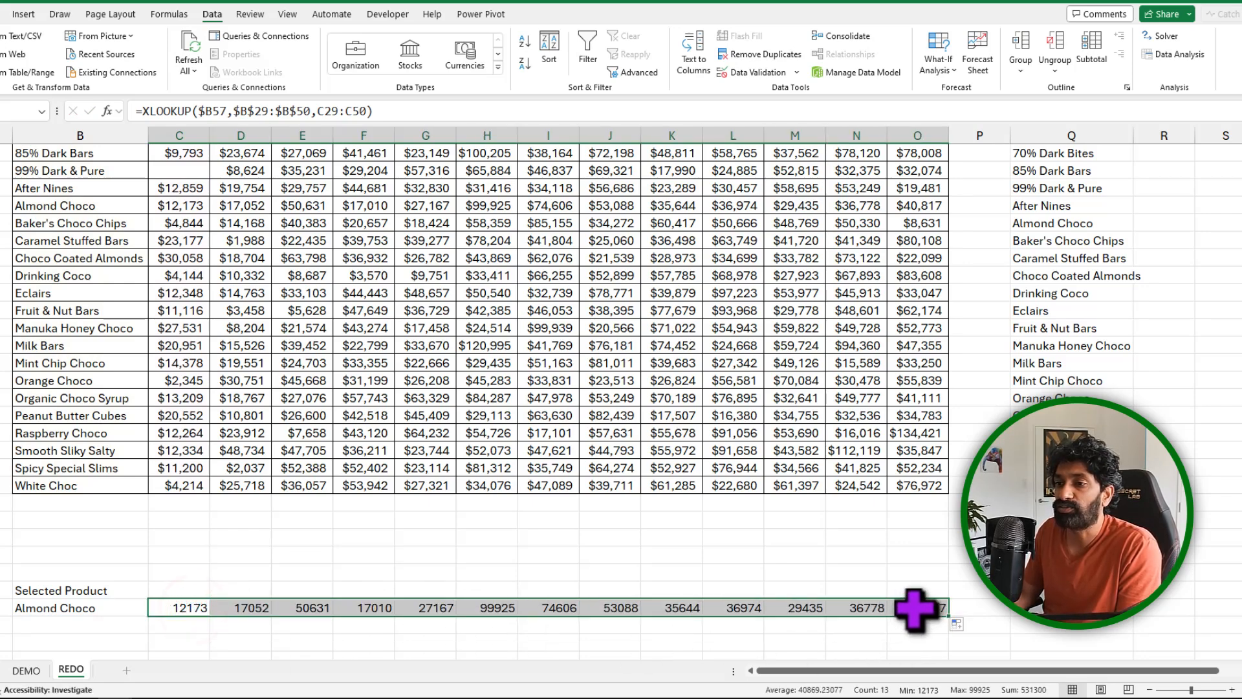
# Choose (ALL) in the B3 drop-down and check the lookup row under Selected Product.
pyautogui.click(84, 608)
pyautogui.scroll(10, 144, 499)
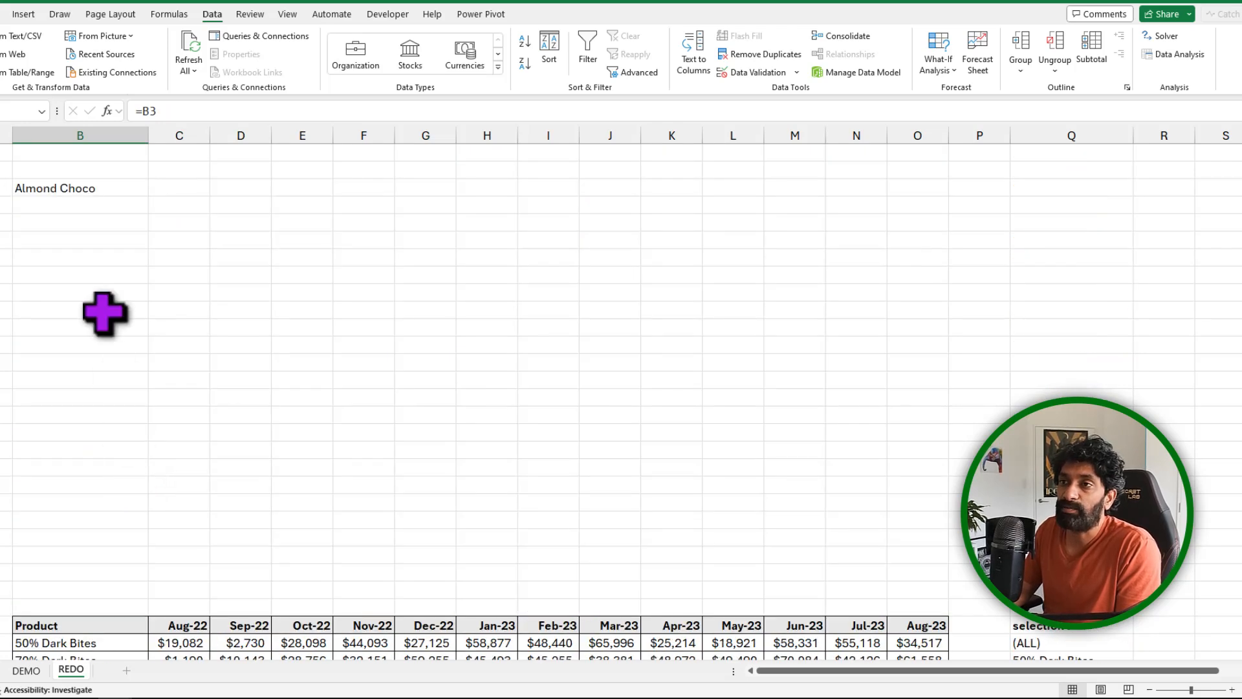
pyautogui.click(92, 186)
pyautogui.click(155, 188)
pyautogui.click(110, 203)
pyautogui.scroll(-13, 207, 414)
pyautogui.click(183, 453)
pyautogui.click(183, 456)
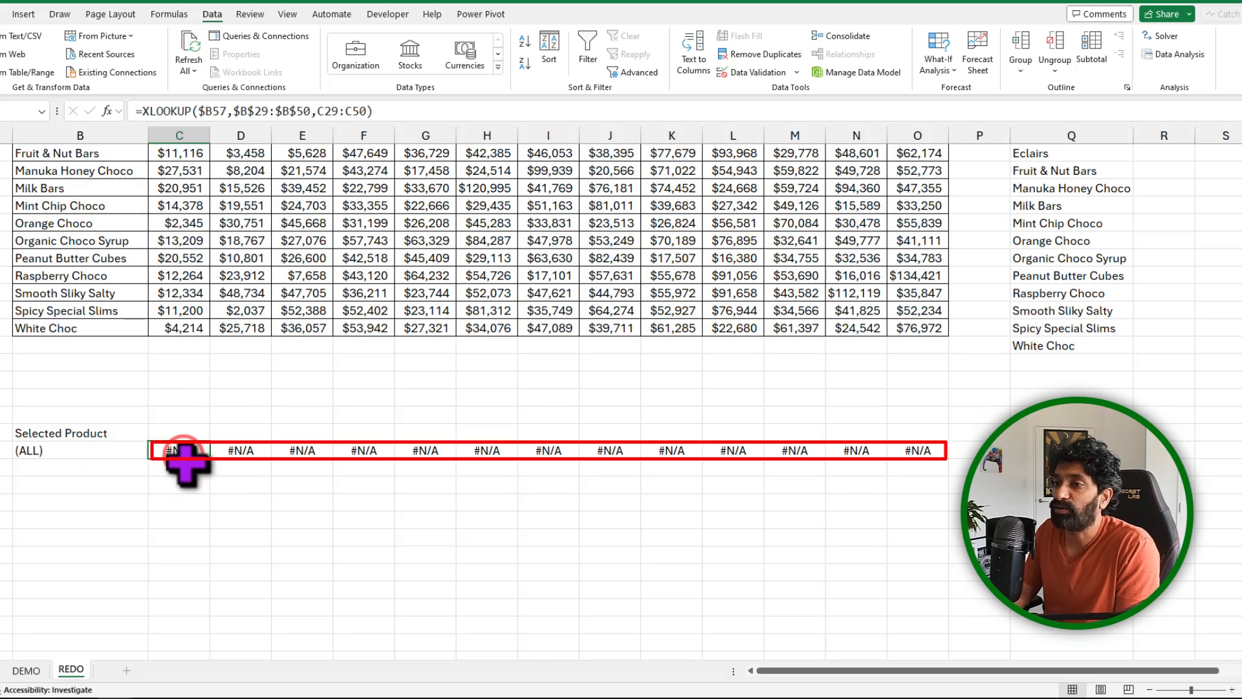
# Rewrite the C57 formula as =IF($B57="(ALL)",SUM(C29:C50),XLOOKUP($B57,$B$29:$B$50,C29:C50)).
pyautogui.doubleClick(184, 457)
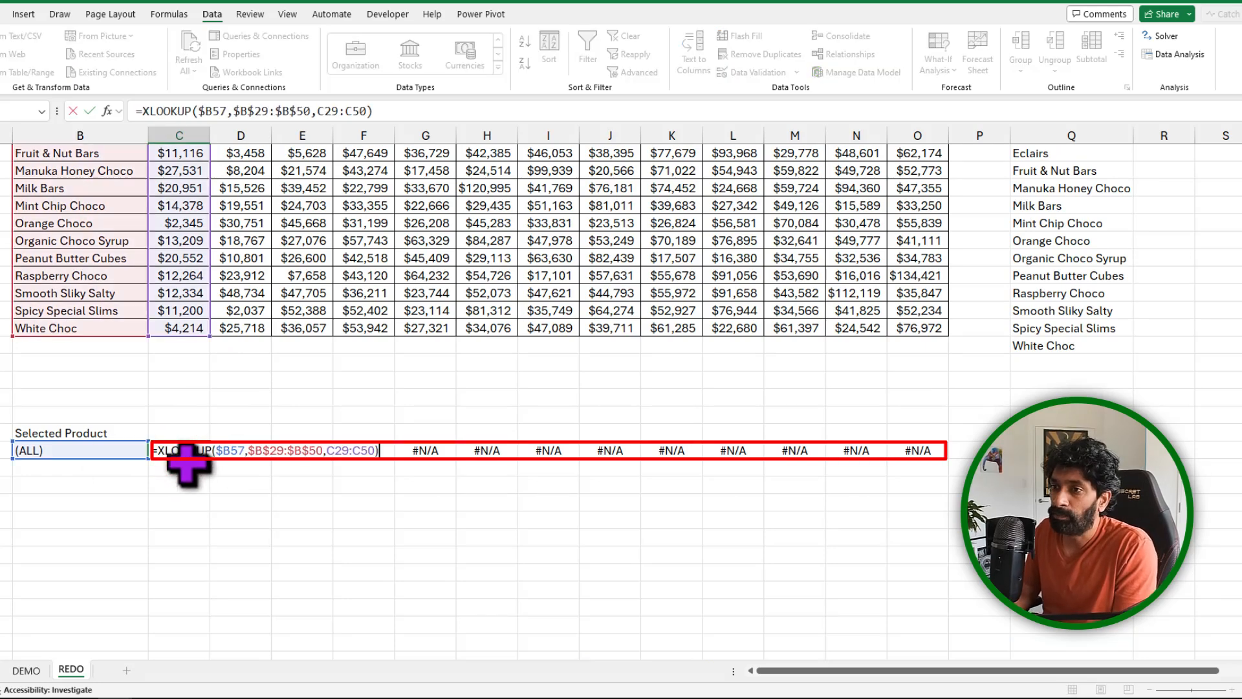
pyautogui.write('IF(')
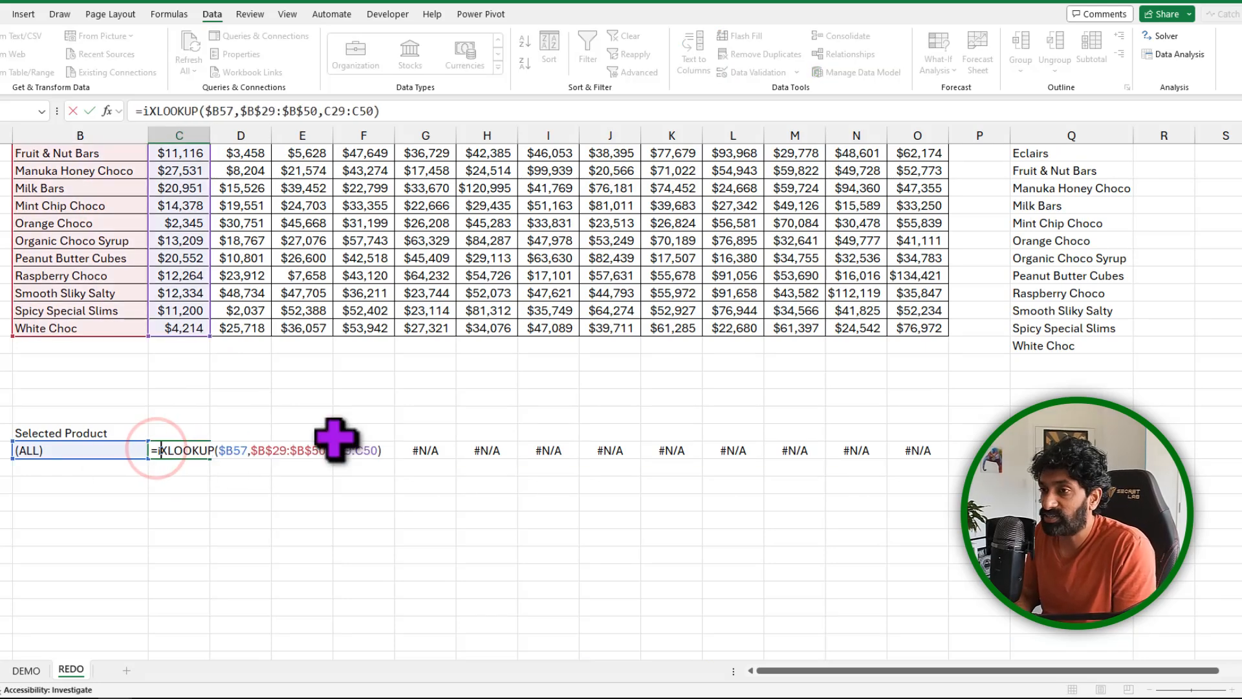
pyautogui.click(62, 455)
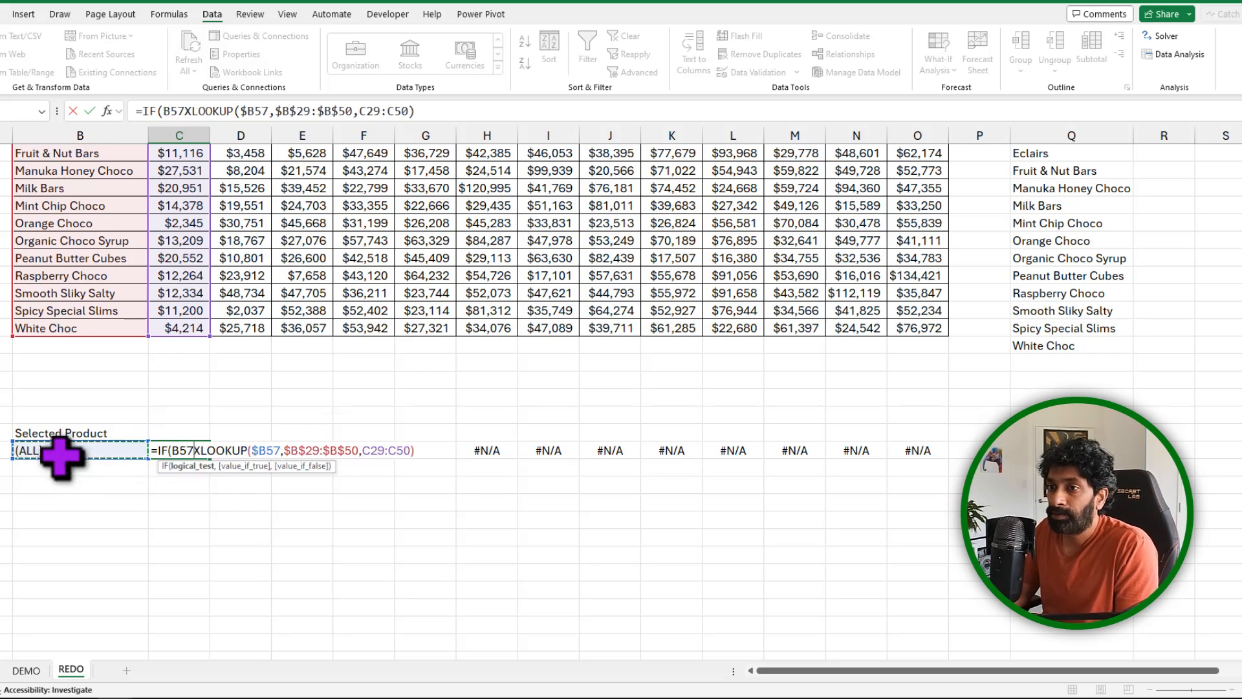
pyautogui.write('="(A')
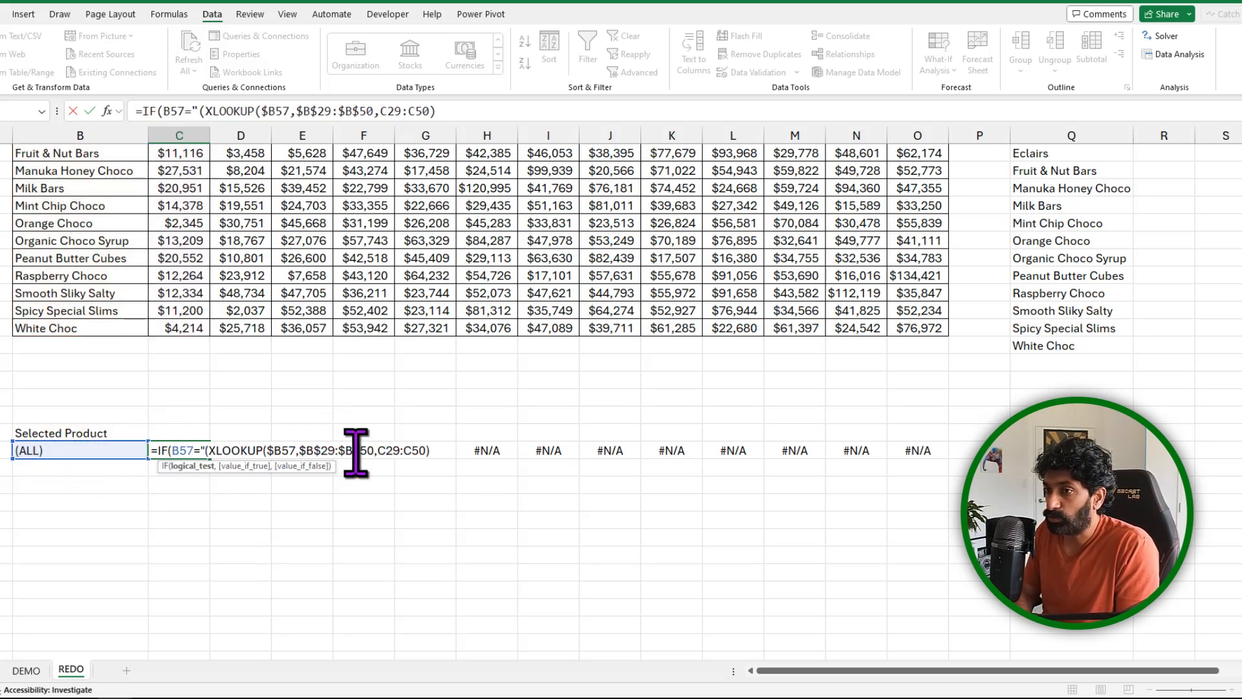
pyautogui.write('LL)",SUM(')
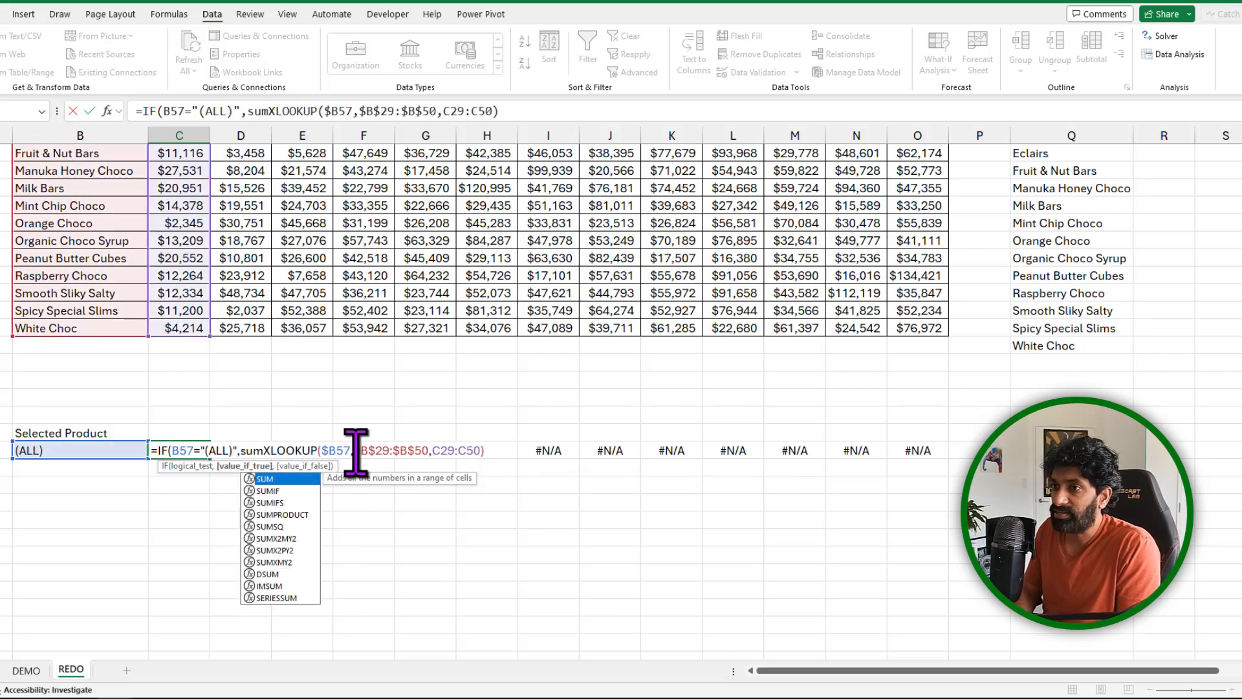
pyautogui.scroll(6, 195, 336)
pyautogui.moveTo(180, 275); pyautogui.dragTo(184, 436)
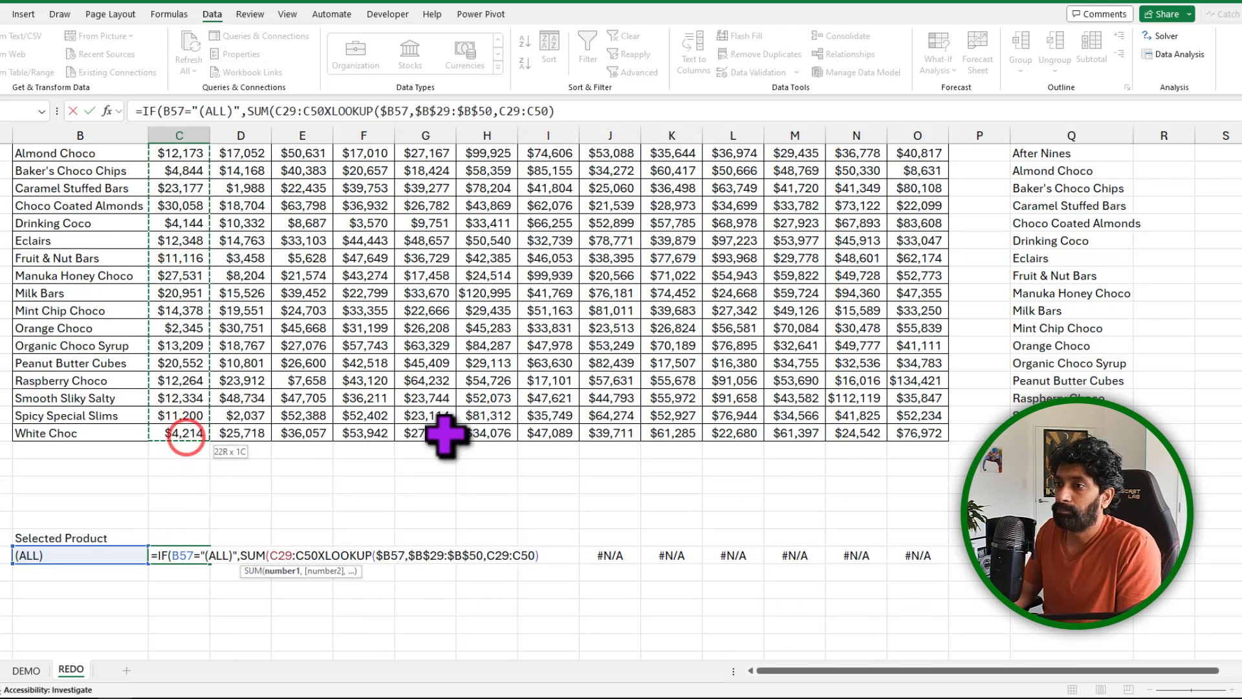
pyautogui.write('),')
pyautogui.click(172, 556)
pyautogui.write('$')
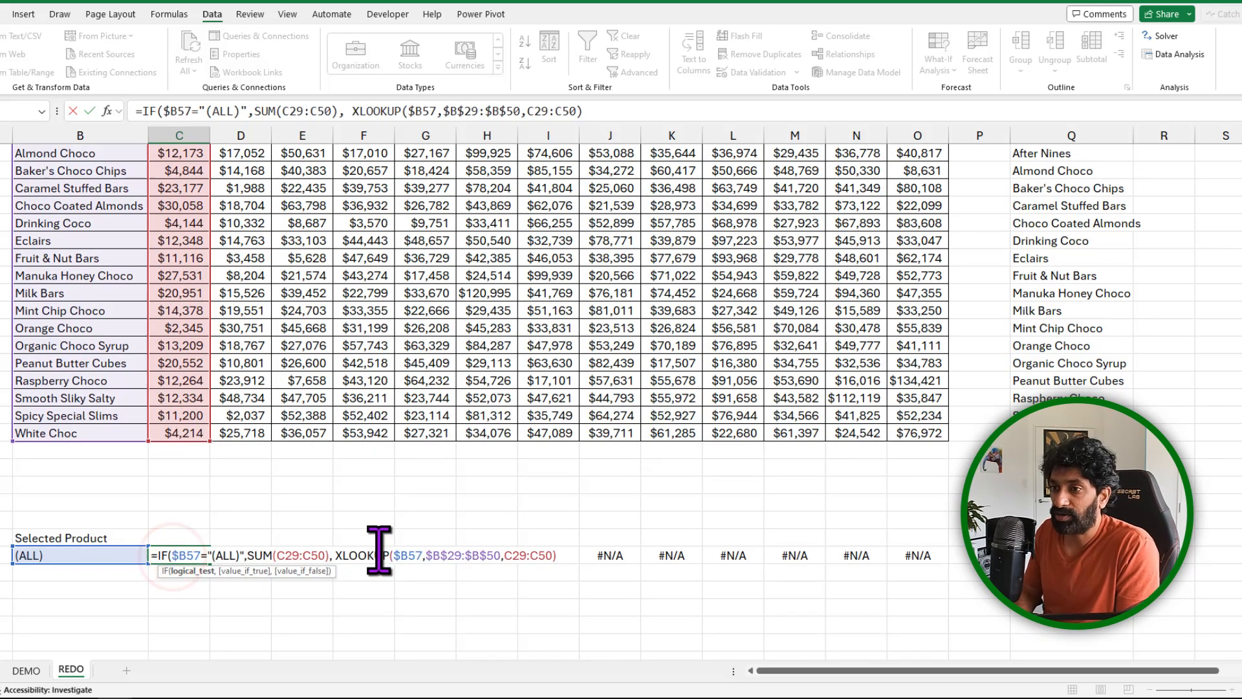
pyautogui.press('Return')
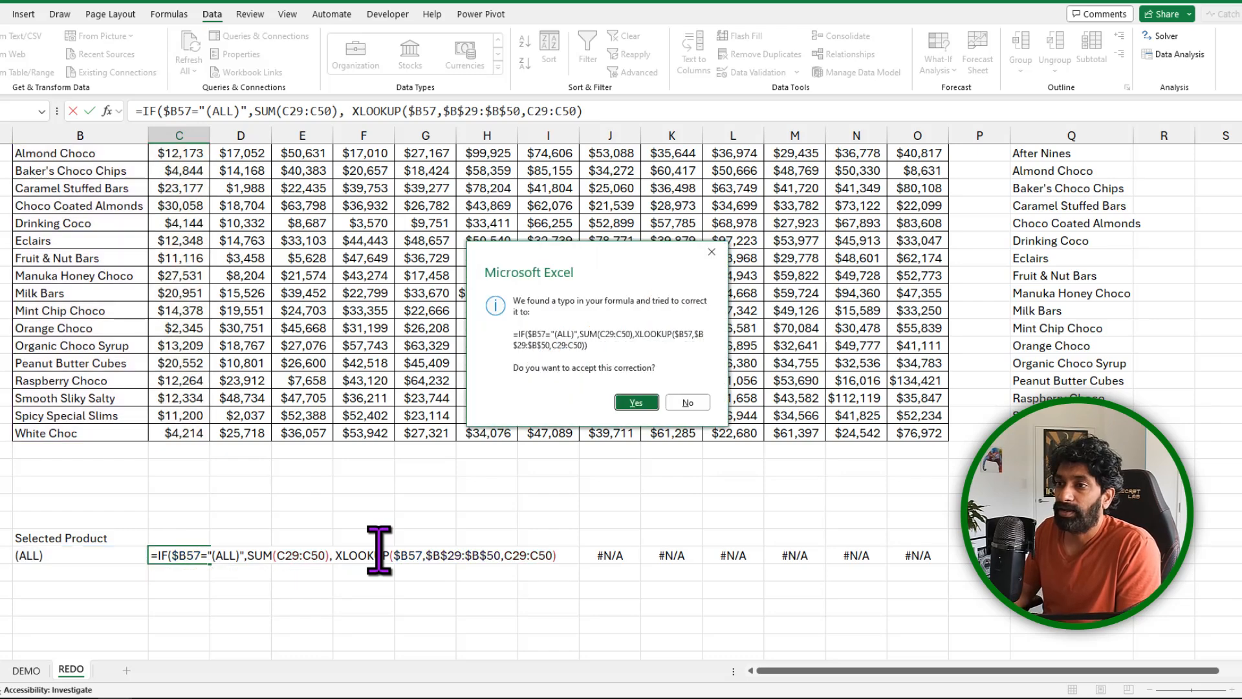
pyautogui.click(637, 402)
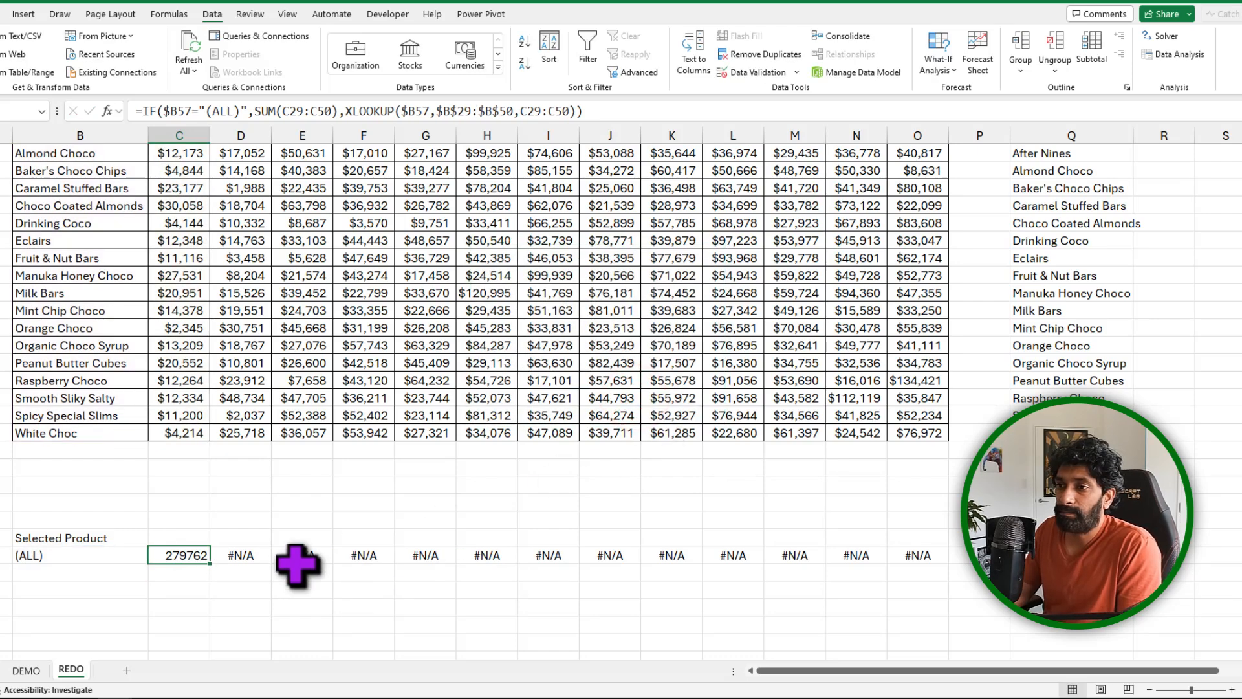
# Fill the revised IF formula from C57 across to O57 and review the row for (ALL).
pyautogui.moveTo(209, 566); pyautogui.dragTo(925, 576)
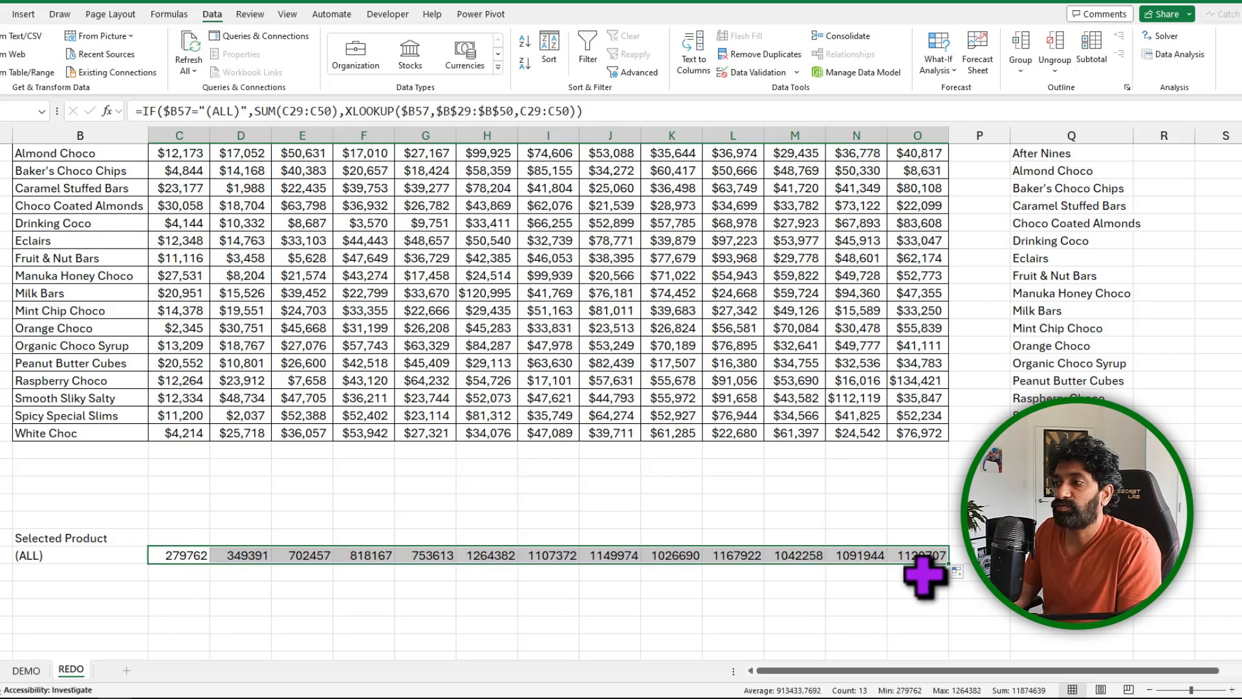
pyautogui.click(59, 558)
pyautogui.moveTo(175, 557); pyautogui.dragTo(940, 557)
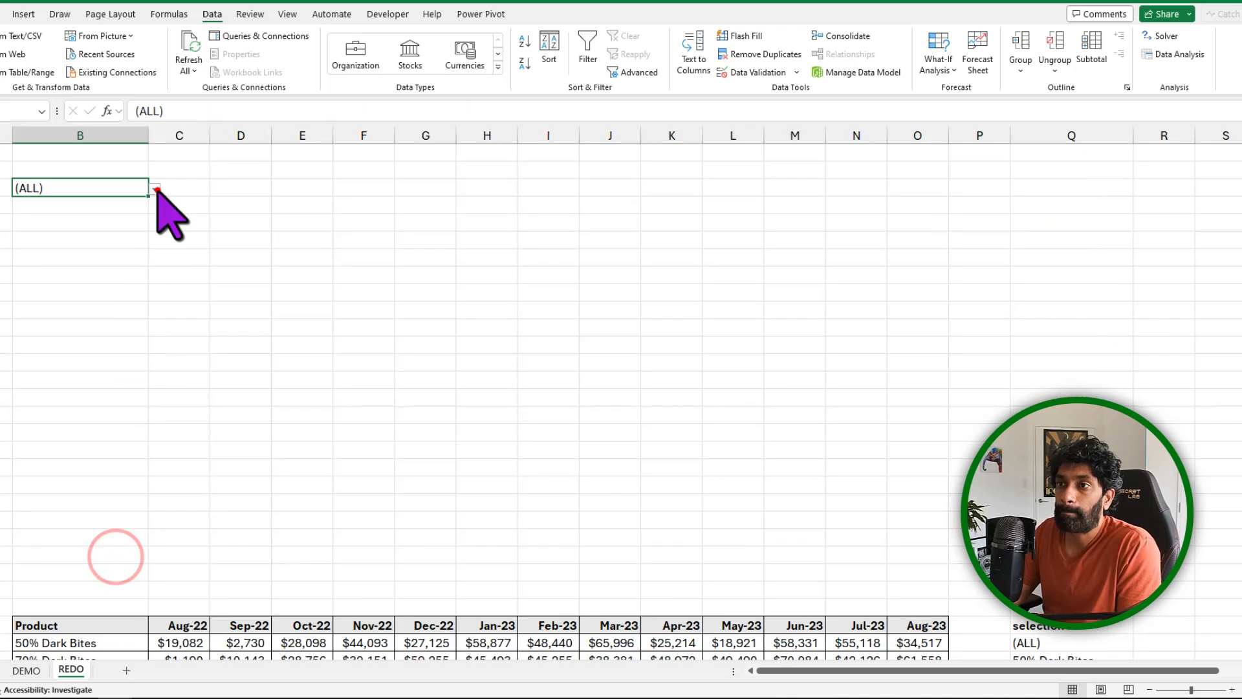
# Choose After Nines in the B3 drop-down and check the monthly values in C57:O57.
pyautogui.click(155, 188)
pyautogui.click(119, 258)
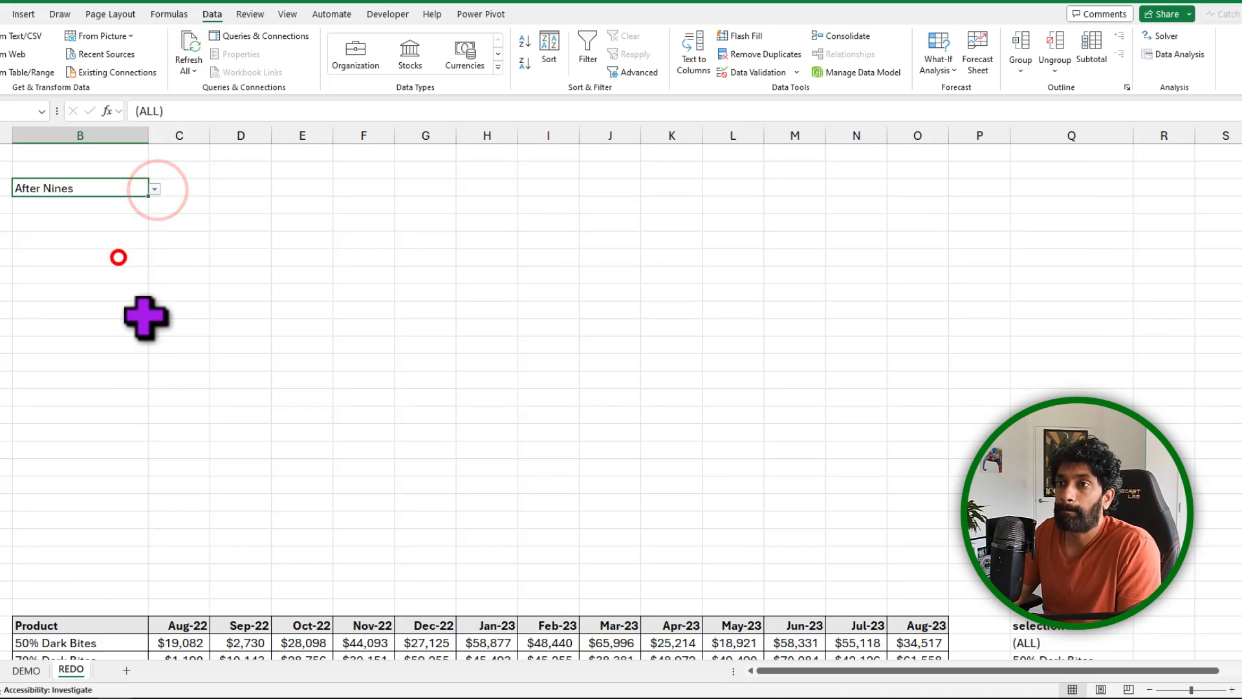
pyautogui.scroll(-14, 146, 317)
pyautogui.moveTo(181, 397); pyautogui.dragTo(906, 401)
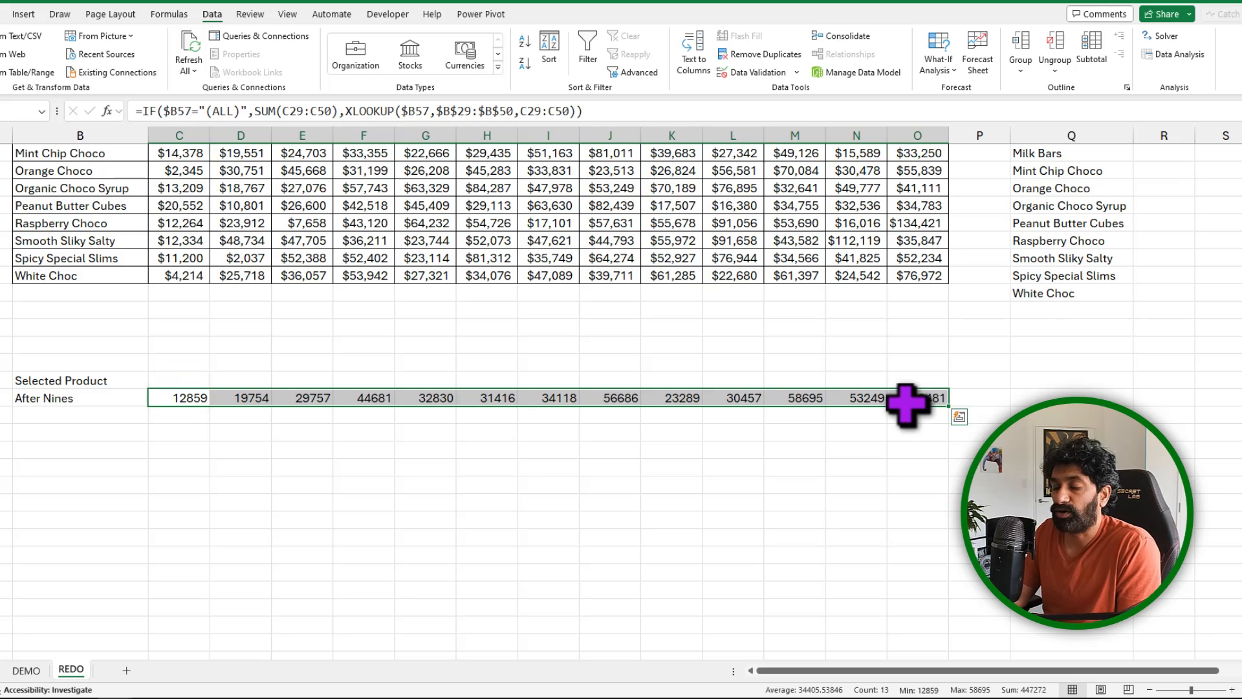
# Insert a column chart from B57:O57, place it directly below the B3 drop-down, and enlarge it to span columns B to M.
pyautogui.moveTo(55, 401); pyautogui.dragTo(909, 401)
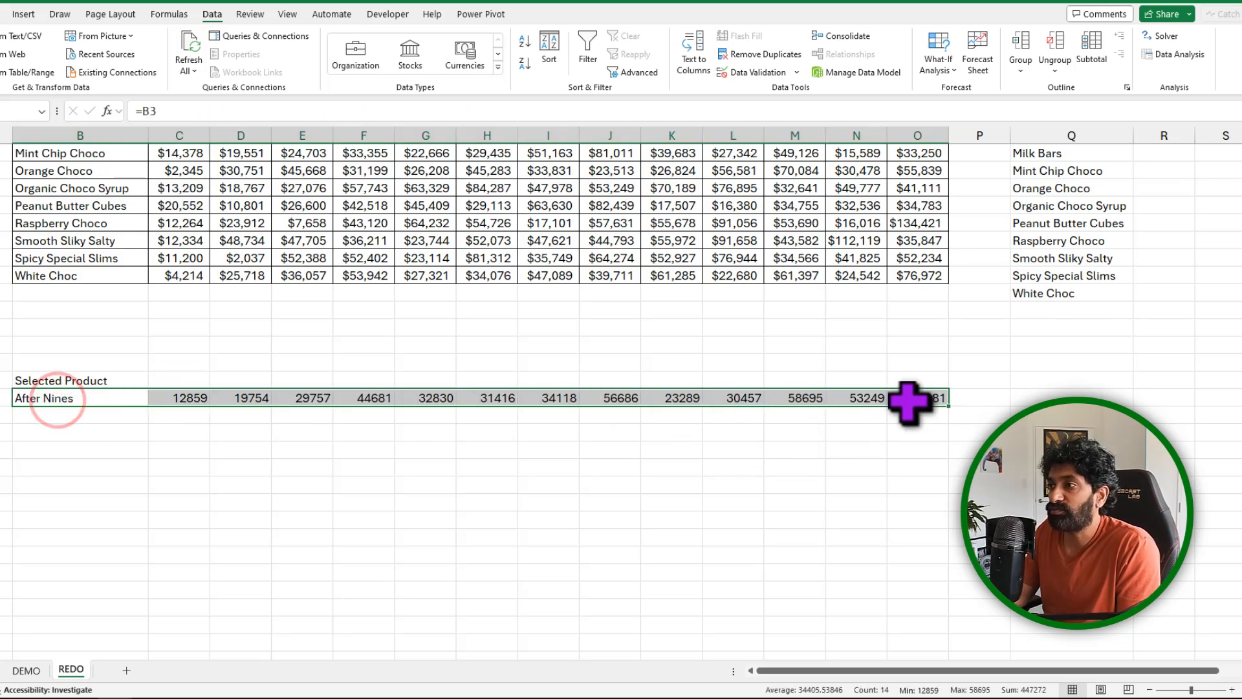
pyautogui.click(22, 13)
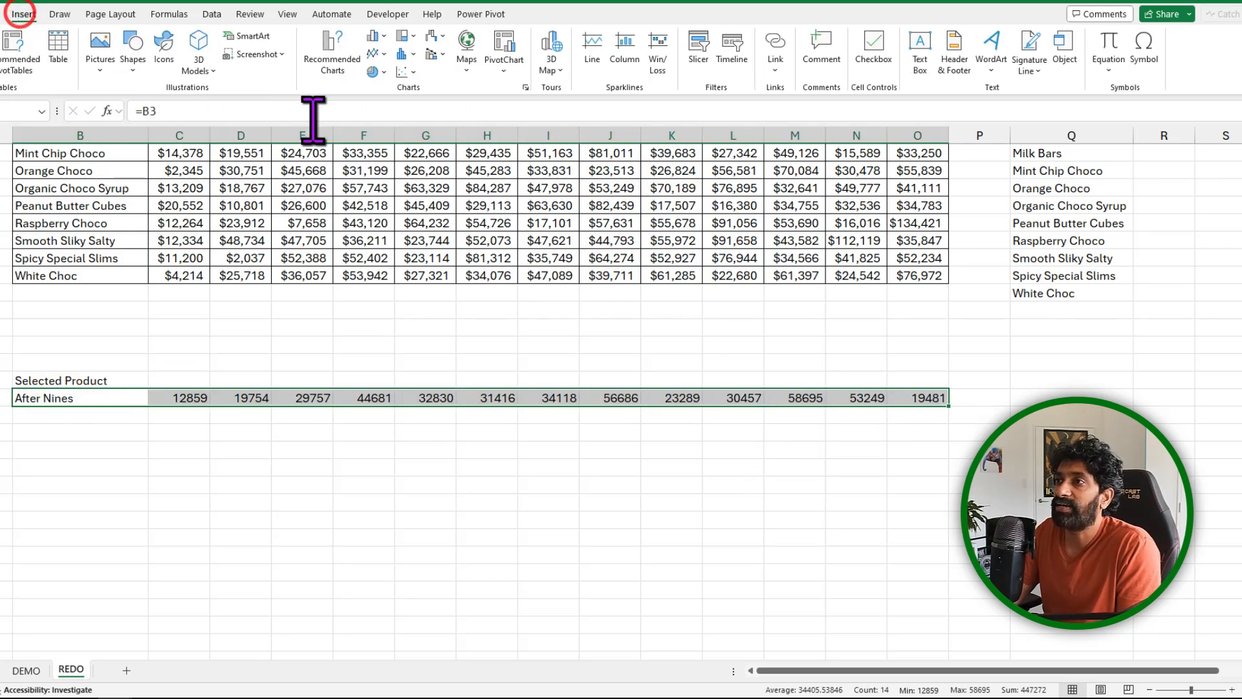
pyautogui.click(386, 81)
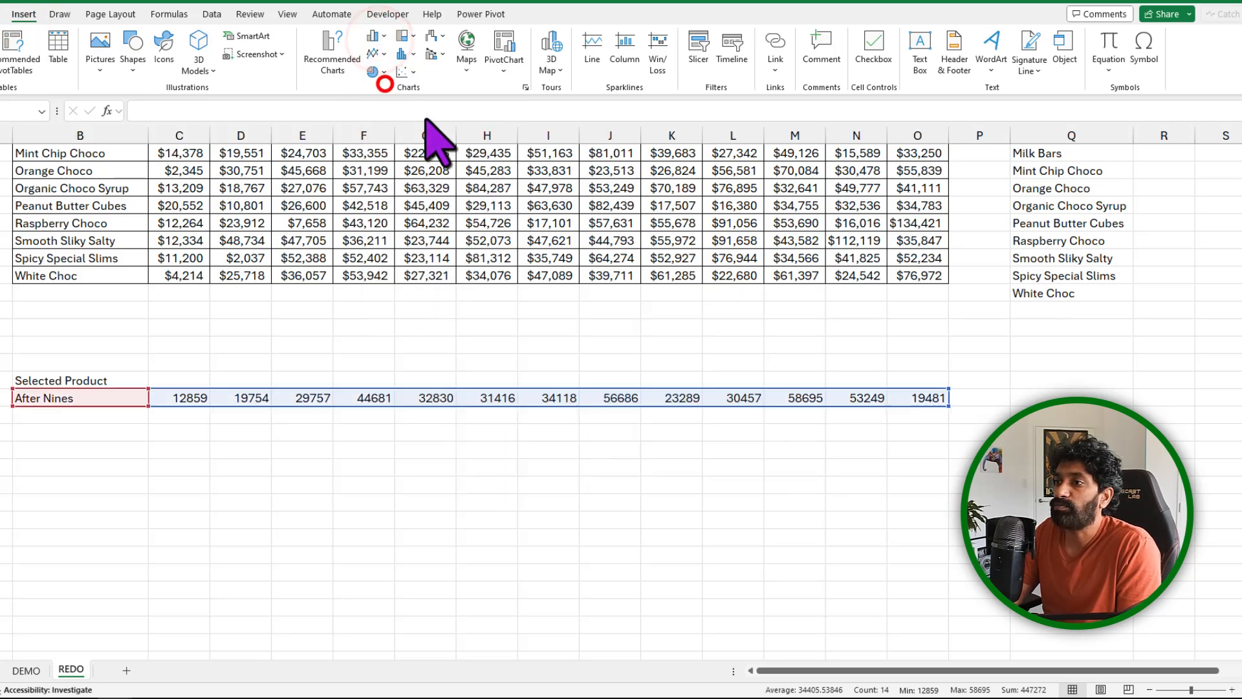
pyautogui.moveTo(524, 310); pyautogui.dragTo(174, 232)
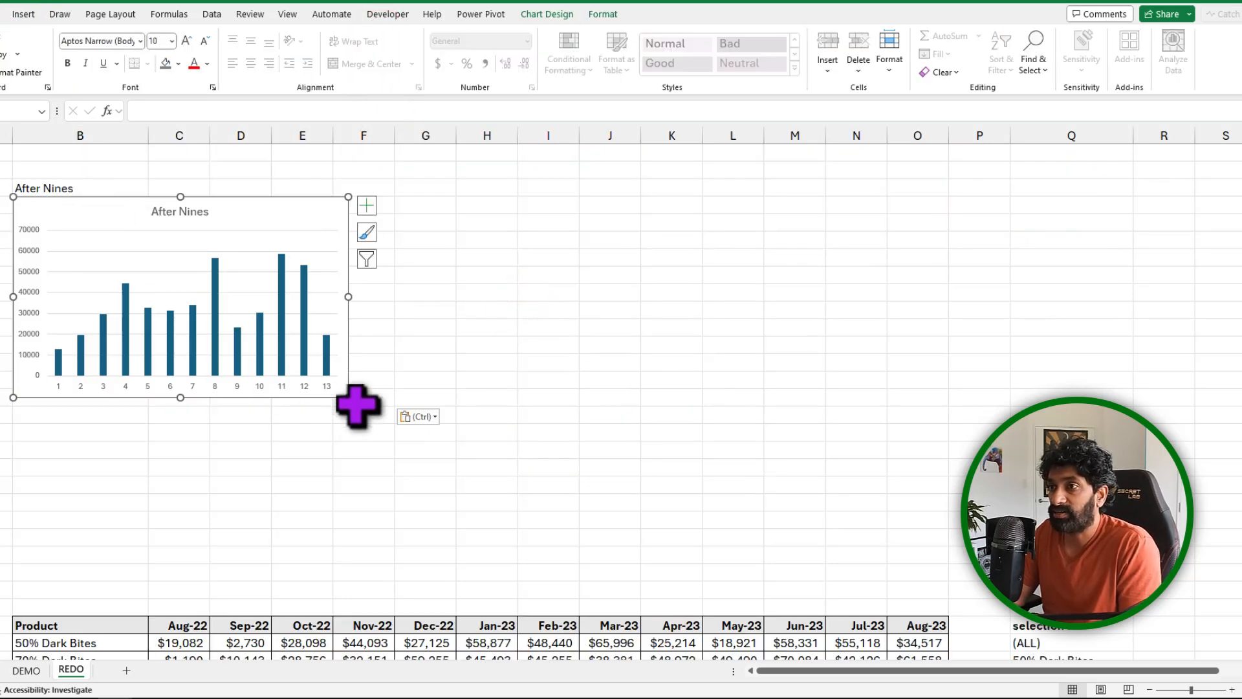
pyautogui.moveTo(348, 398); pyautogui.dragTo(835, 466)
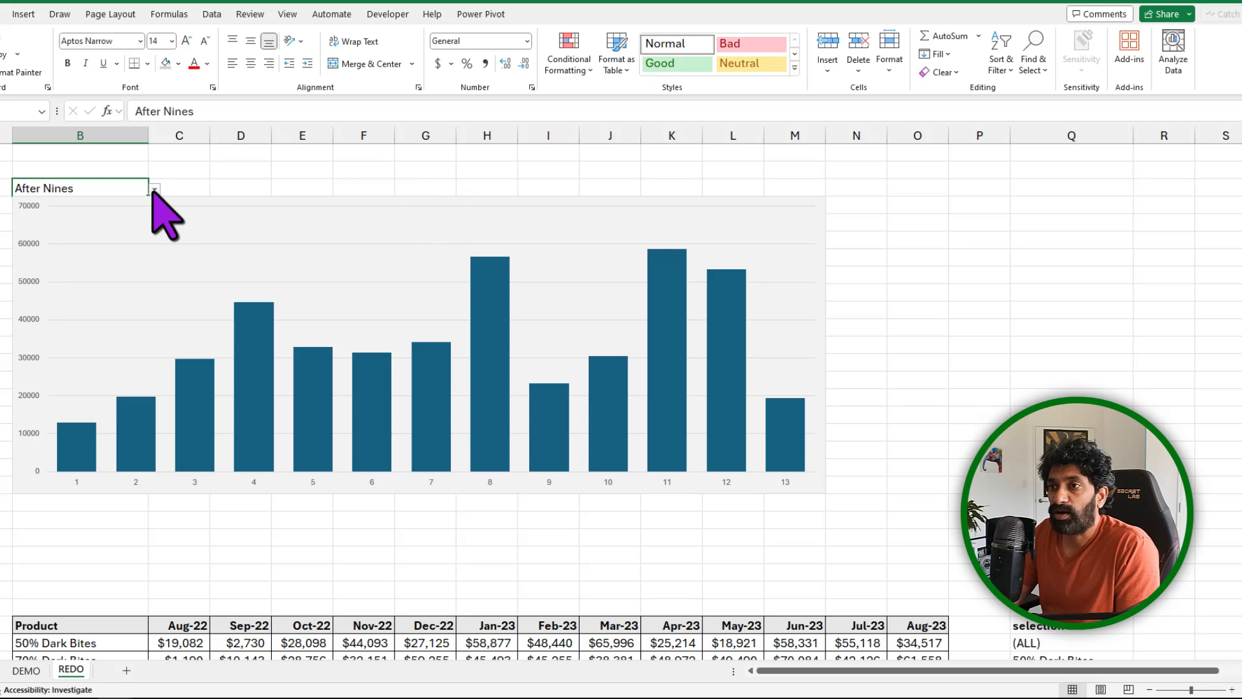
# Test the chart by choosing Caramel Stuffed Bars in the B3 drop-down, and switch the selection to (ALL).
pyautogui.click(154, 189)
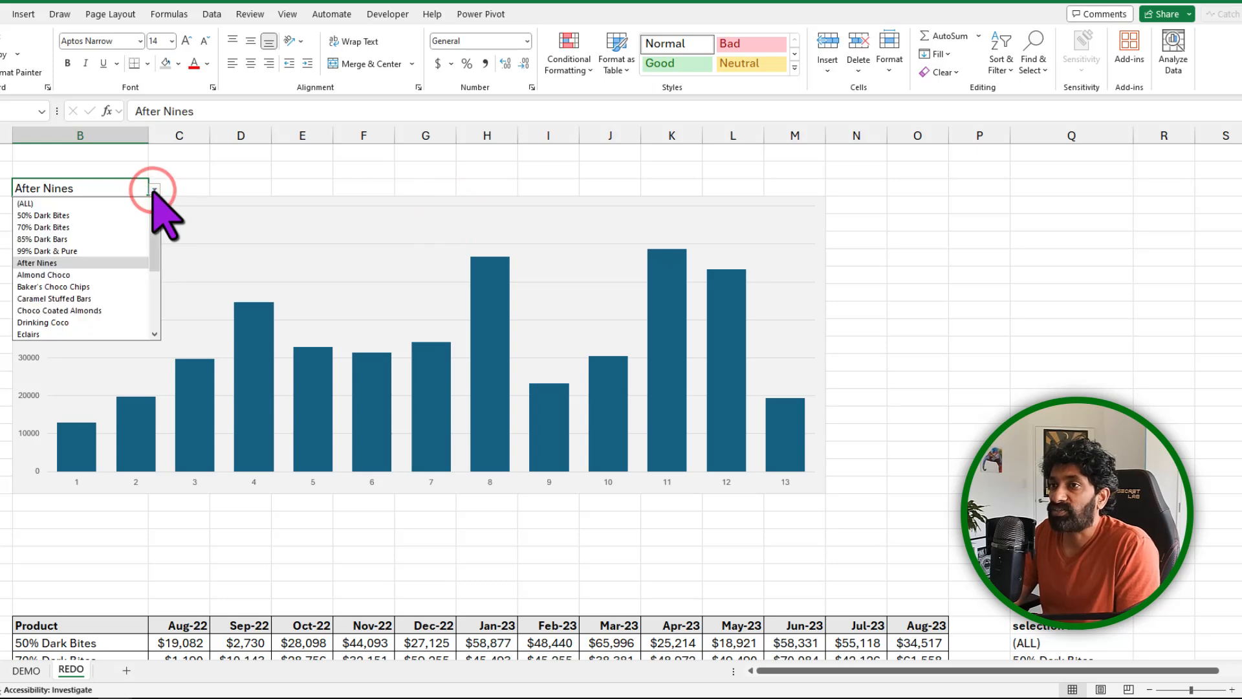
pyautogui.click(88, 299)
pyautogui.click(154, 190)
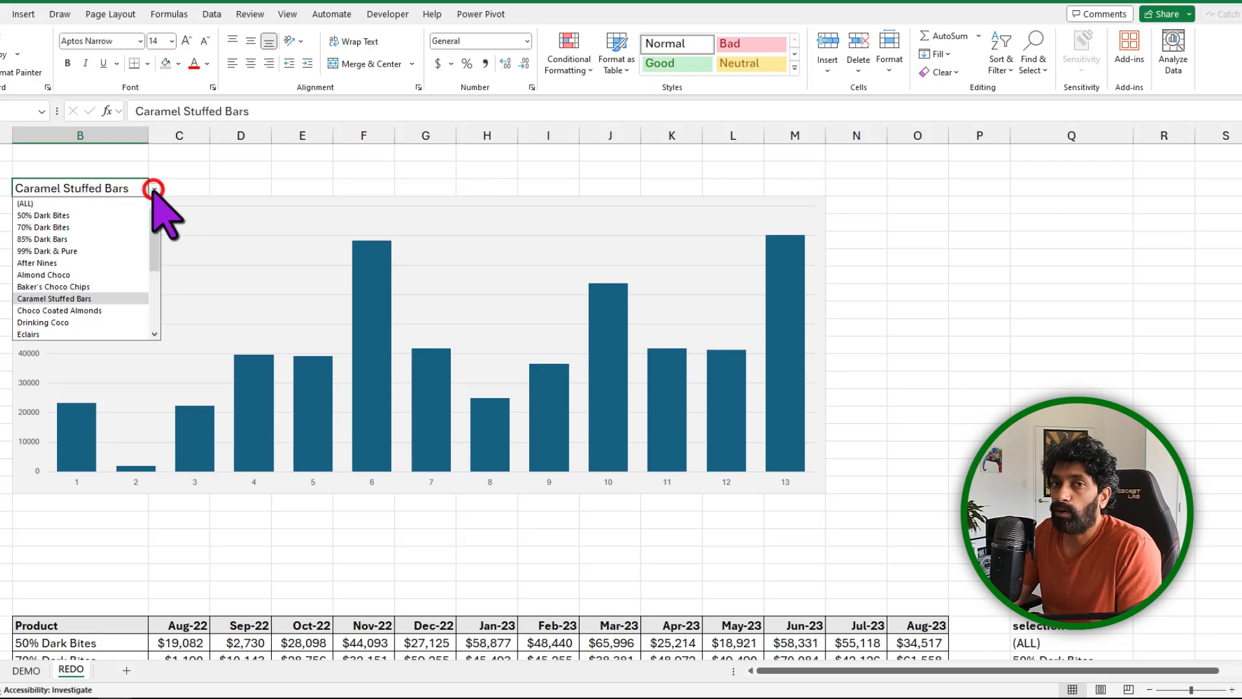
pyautogui.click(69, 202)
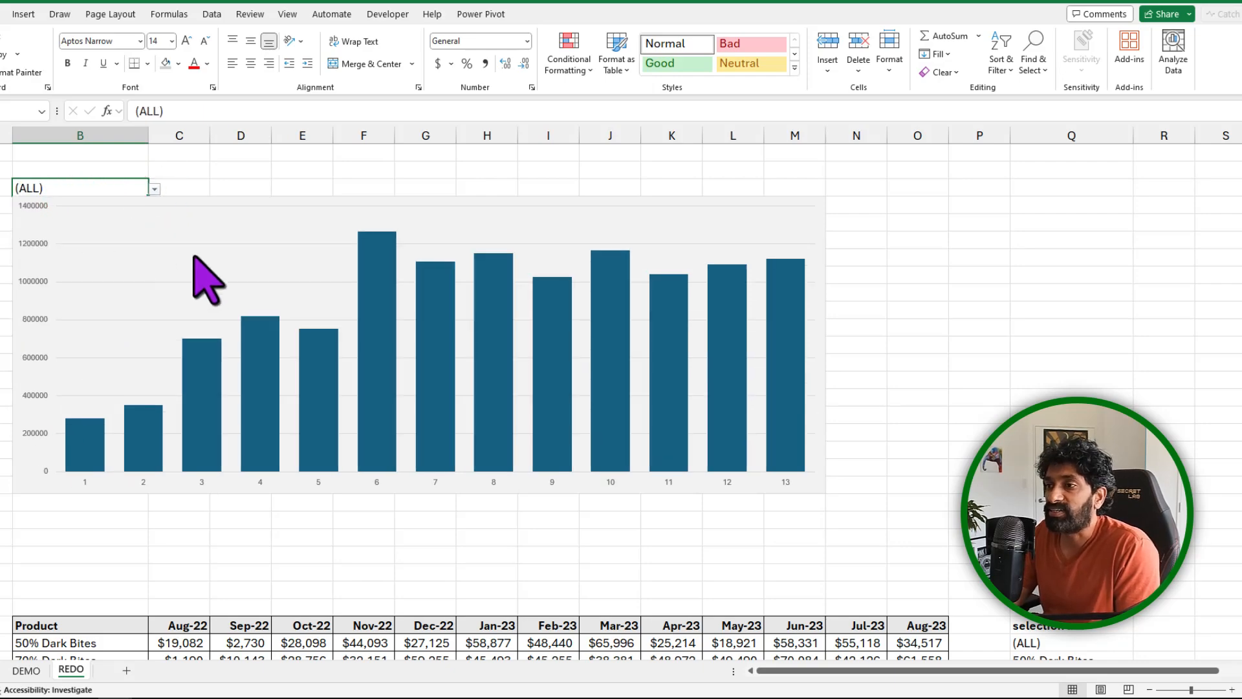
# Open the DEMO sheet and view its formatted sales trend chart.
pyautogui.click(27, 671)
pyautogui.scroll(8, 319, 591)
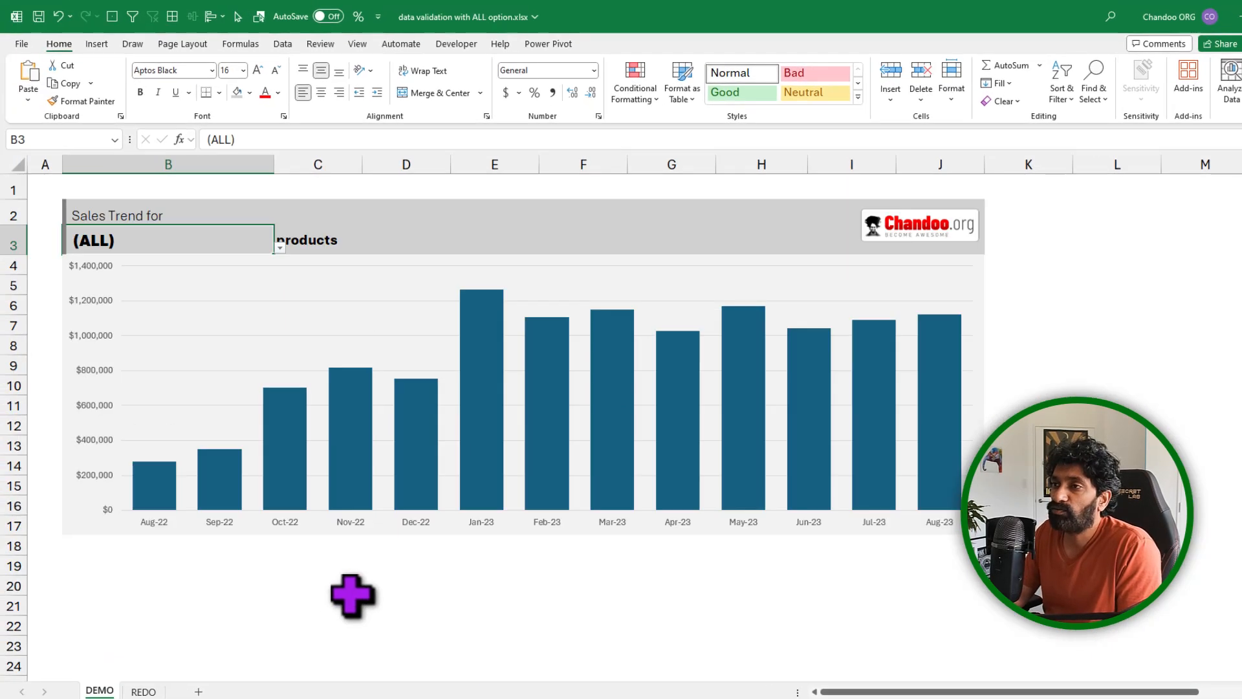